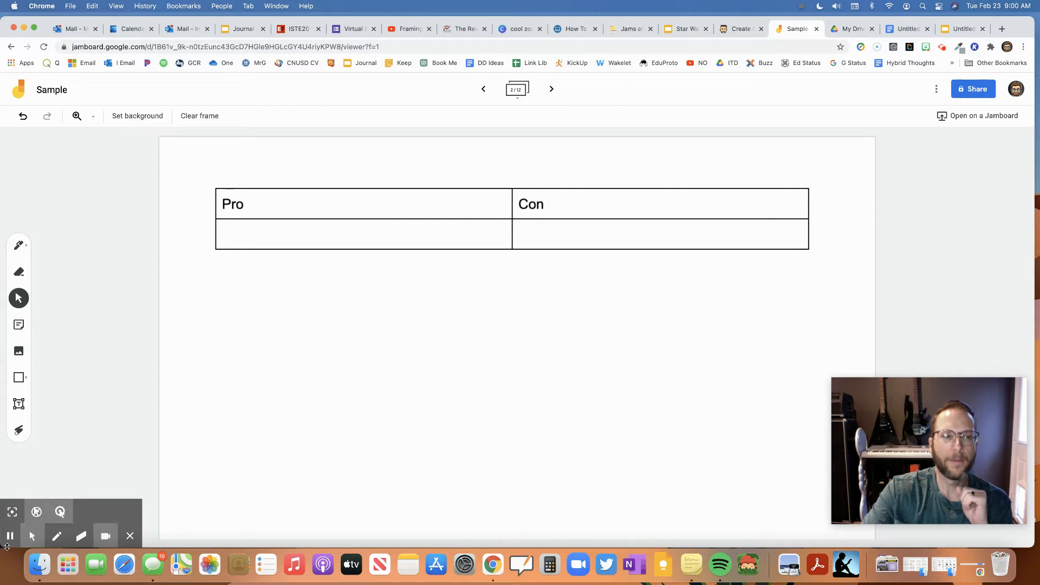
- Nudge the Pro/Con table slightly within the frame and save the frame as an image
click(7, 540)
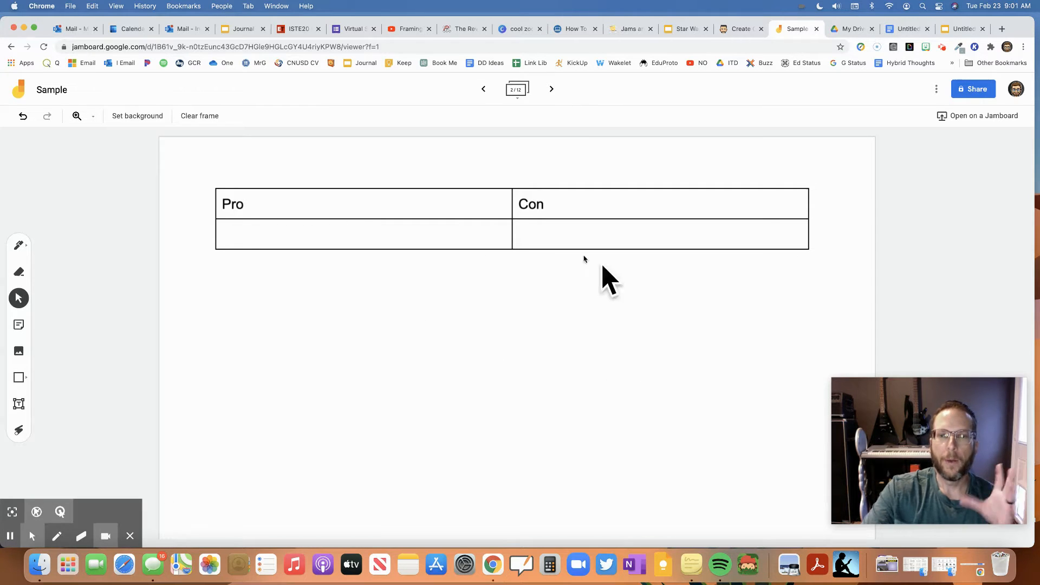
mouse_move(513, 236)
mouse_down()
mouse_move(511, 281)
mouse_move(515, 239)
mouse_up()
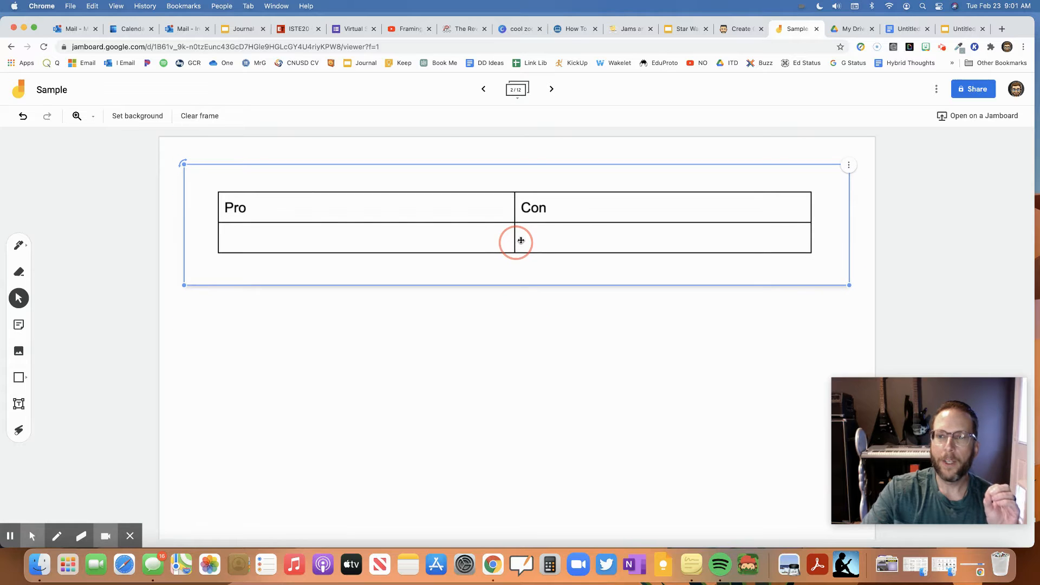
click(730, 294)
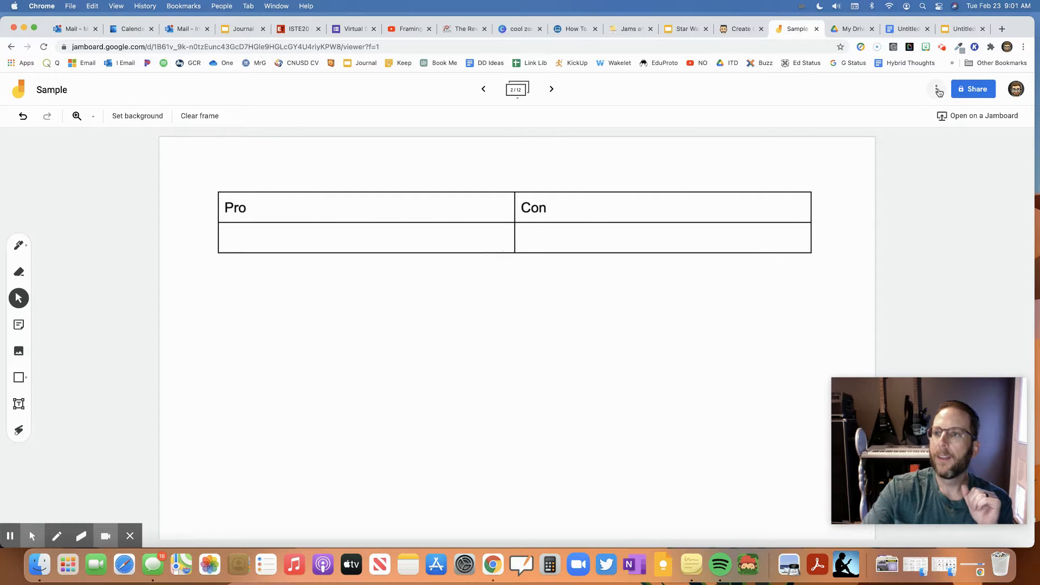
click(938, 90)
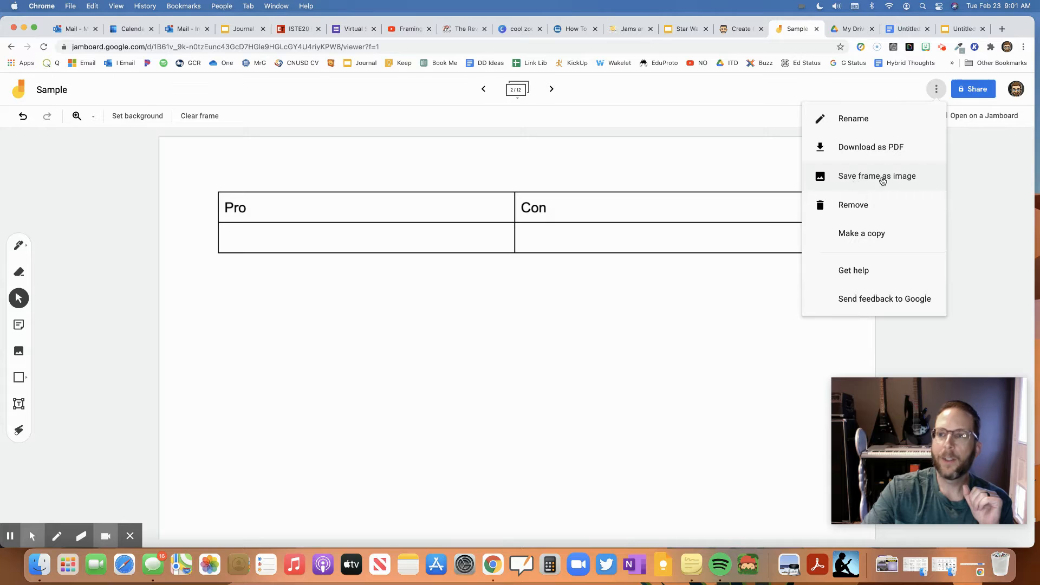
click(865, 176)
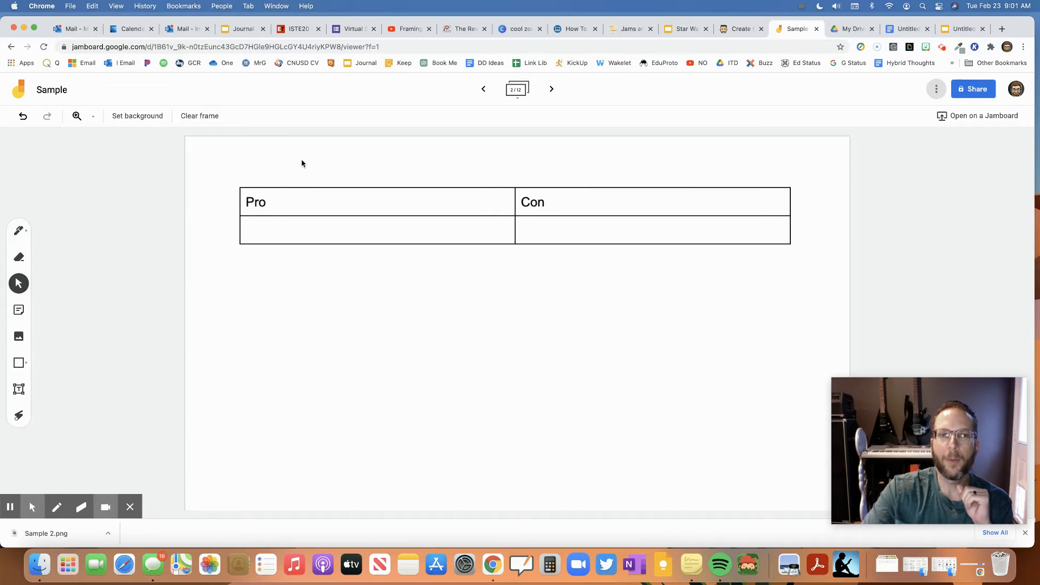
- Open the file upload for using a custom image as the frame's background
click(131, 116)
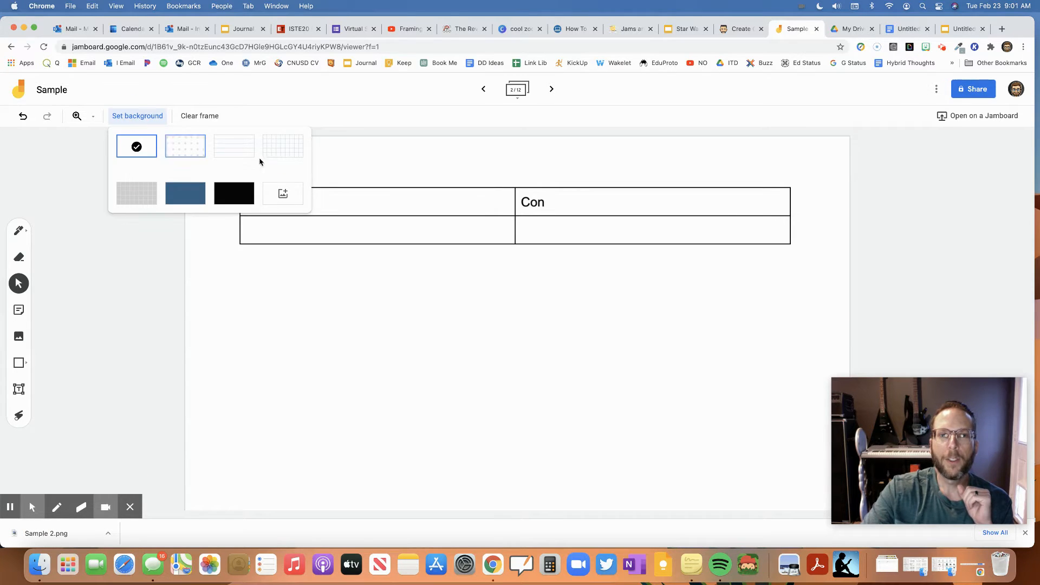
click(278, 199)
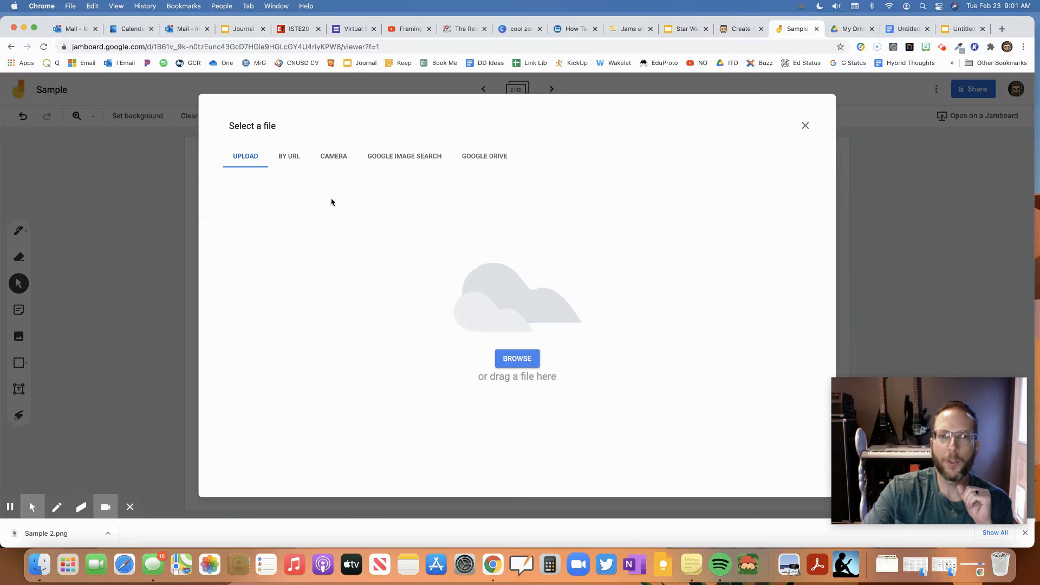
click(513, 359)
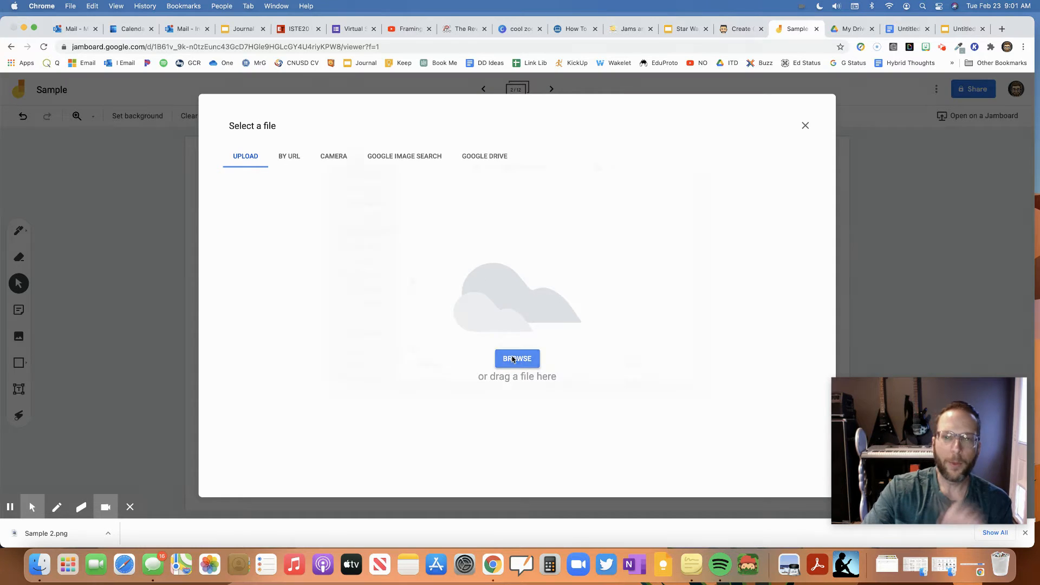
scroll(496, 347, down, 10)
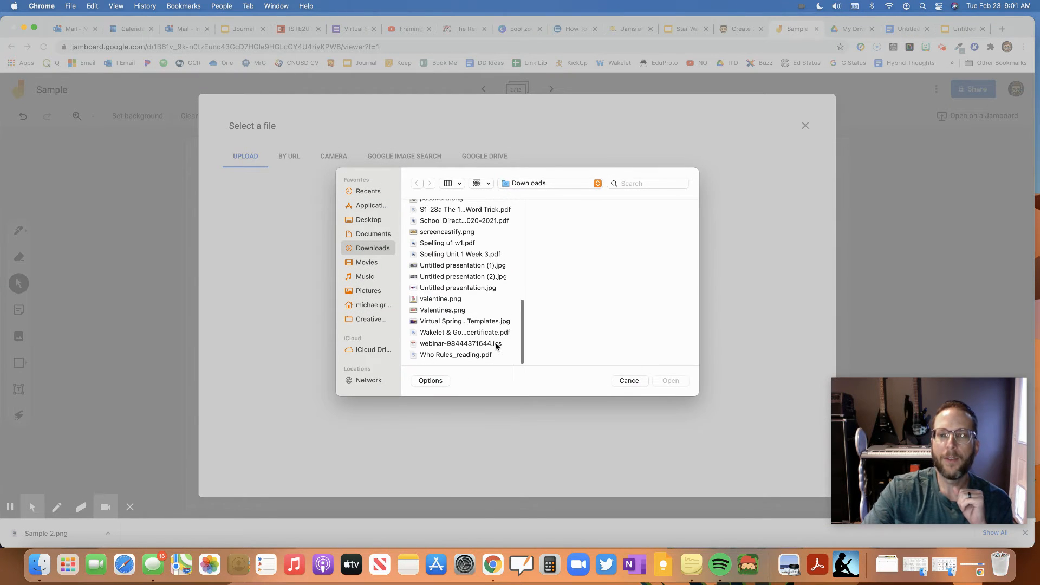
scroll(497, 347, up, 5)
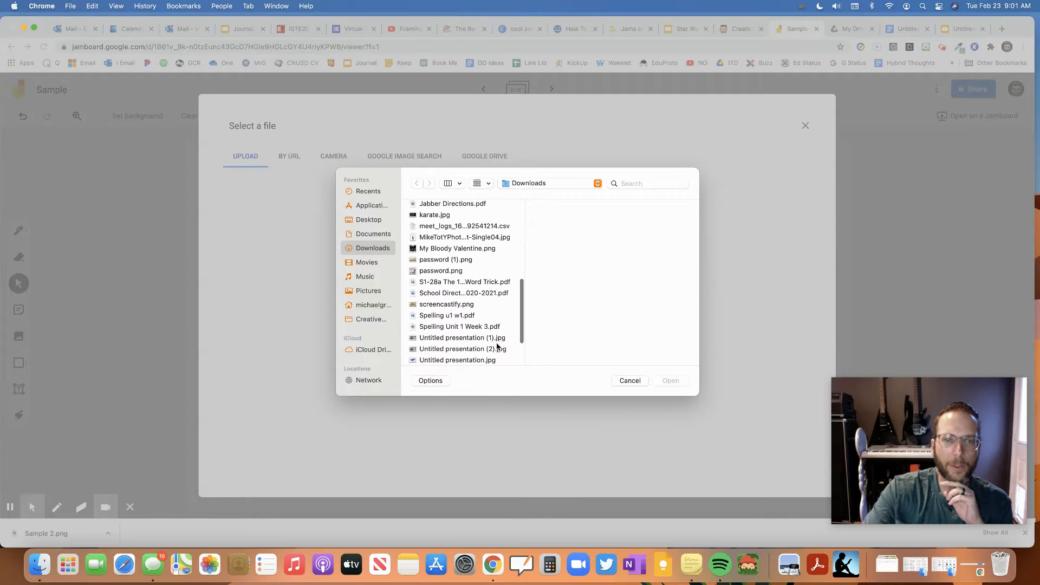
scroll(497, 346, up, 10)
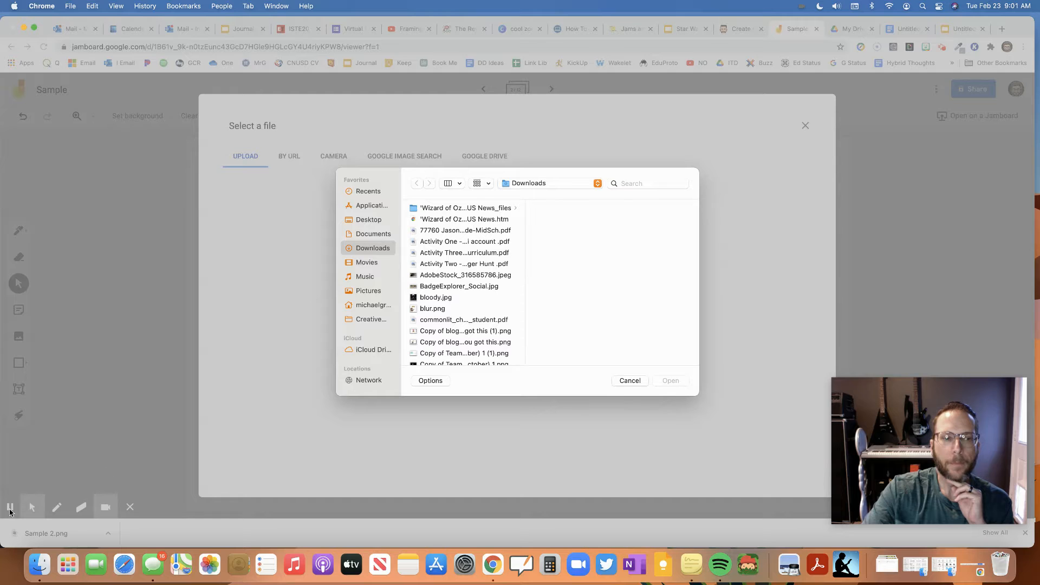
scroll(600, 356, down, 15)
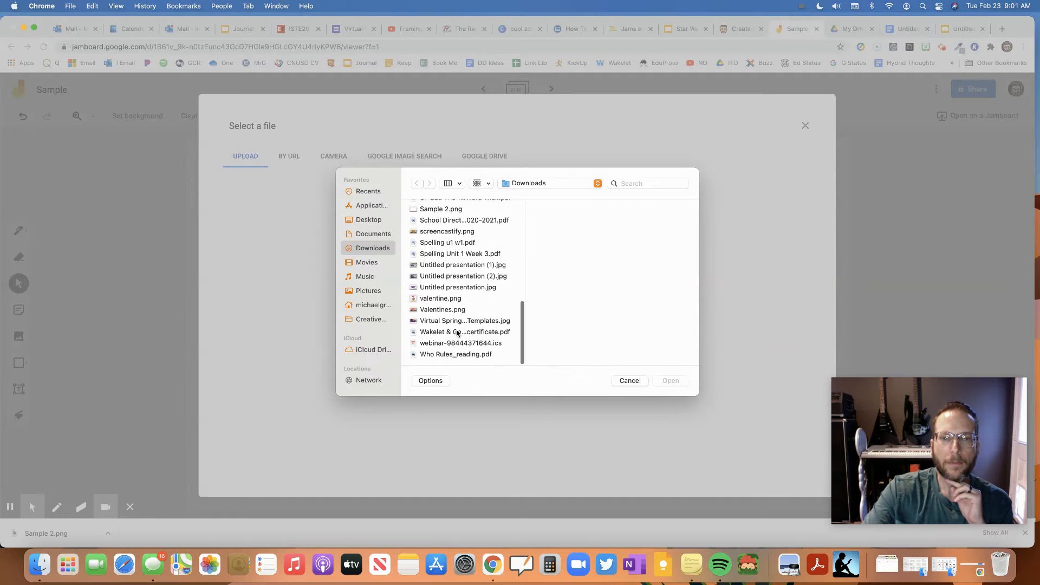
click(629, 381)
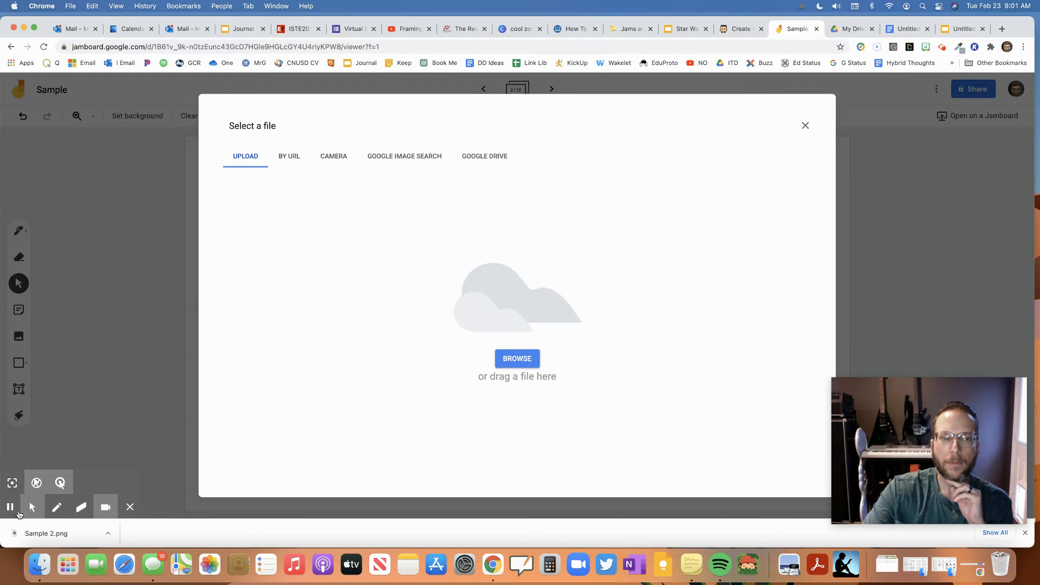
- Upload Sample 2.png from the Downloads folder as the frame's background
click(516, 357)
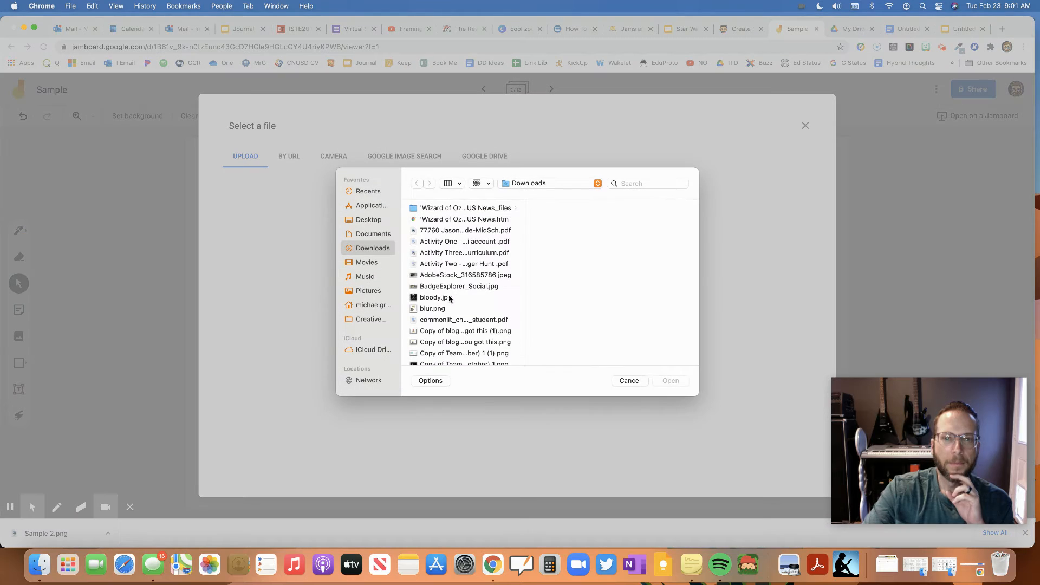
scroll(451, 305, down, 5)
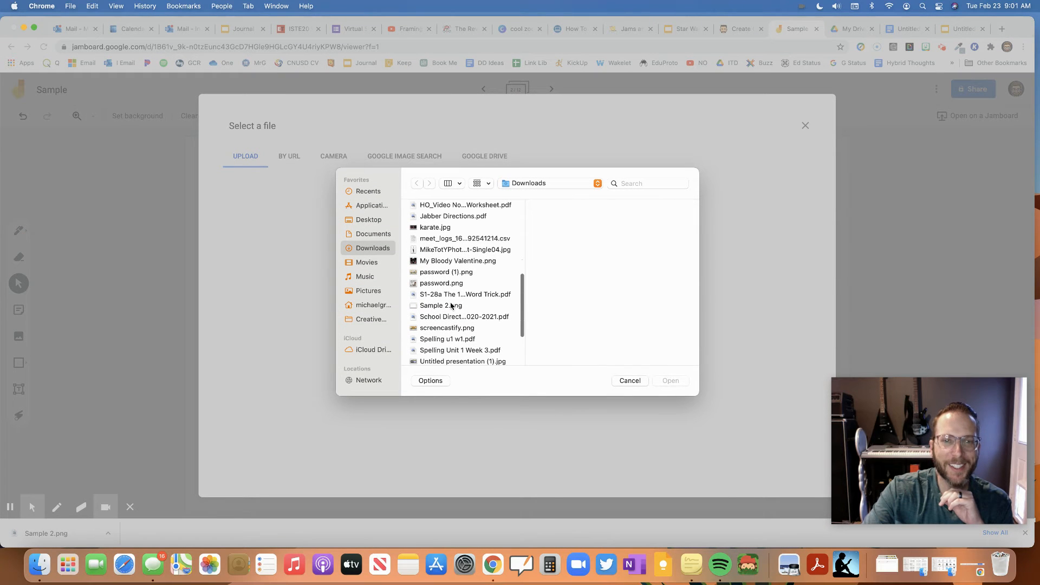
click(446, 306)
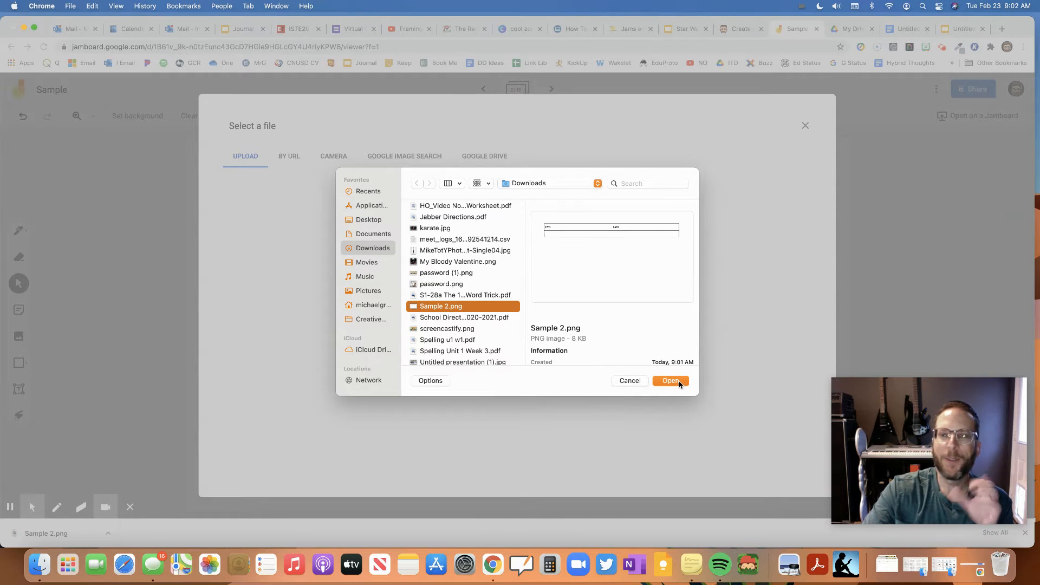
click(680, 383)
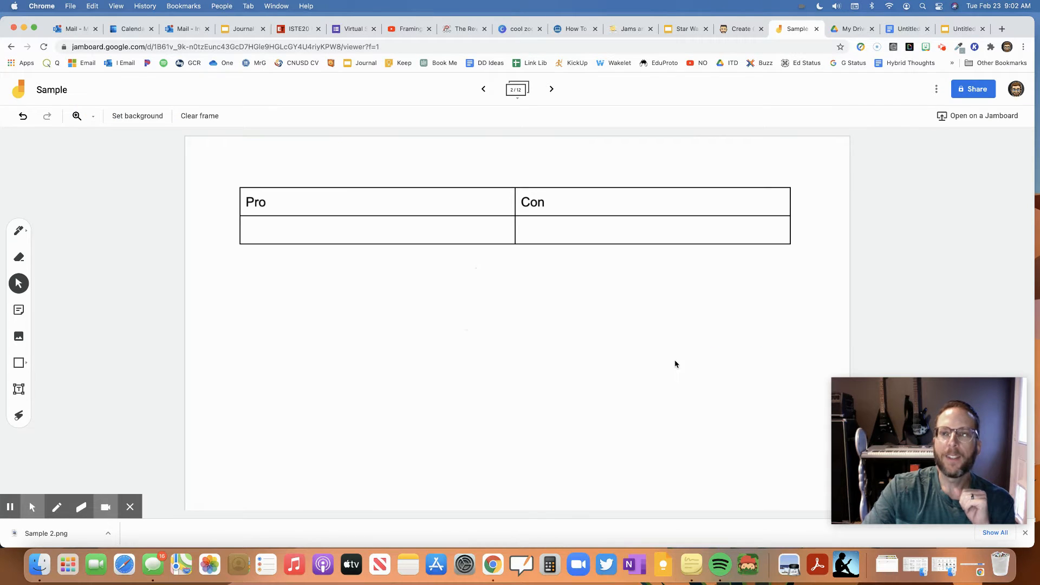
- Delete the movable Pro/Con table image lying over the background, and scribble a freehand pen stroke across the background table's empty row
drag(583, 225, 553, 336)
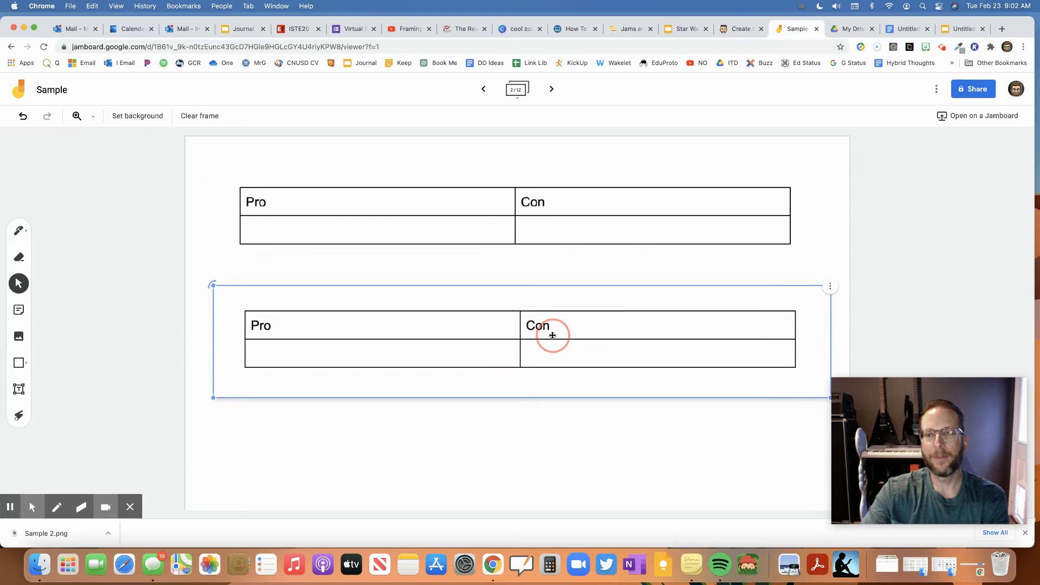
key(BackSpace)
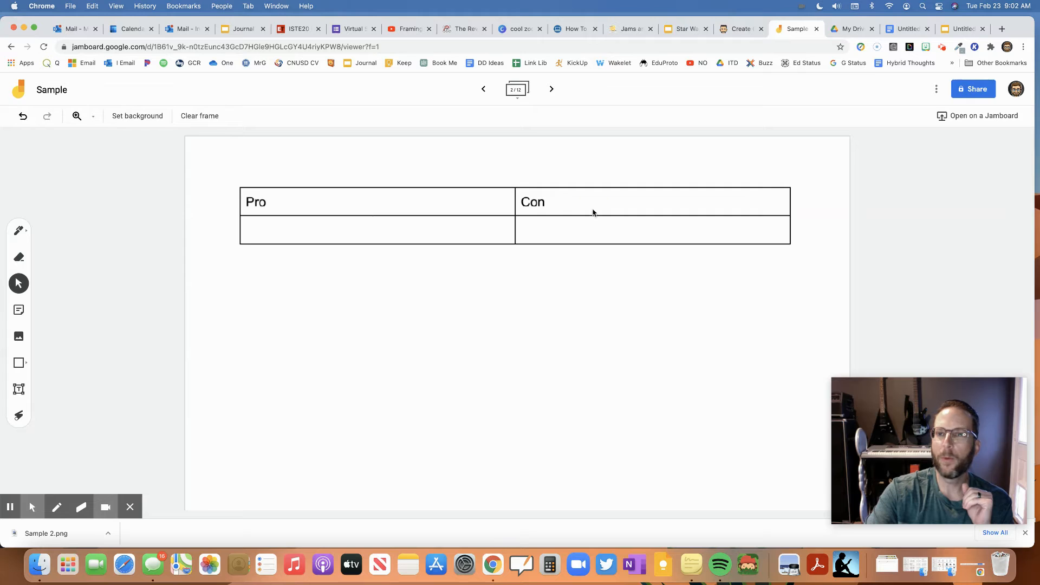
click(18, 229)
mouse_move(322, 219)
mouse_down()
mouse_move(360, 233)
mouse_move(424, 233)
mouse_move(592, 219)
mouse_move(566, 257)
mouse_up()
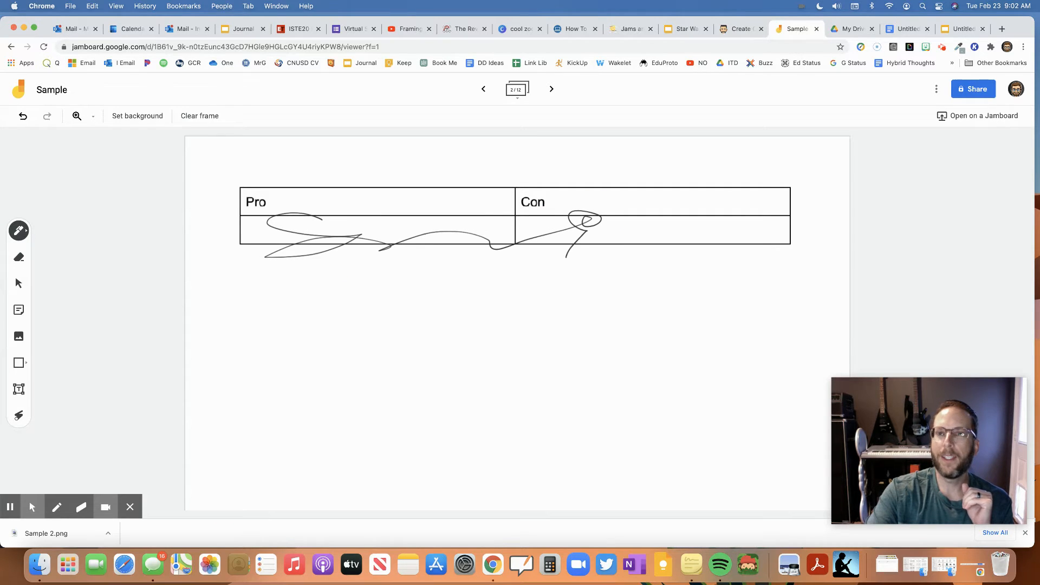
- Switch to the untitled Google Docs document with the Pro/Con table and look at its options for inserting a drawing
click(904, 29)
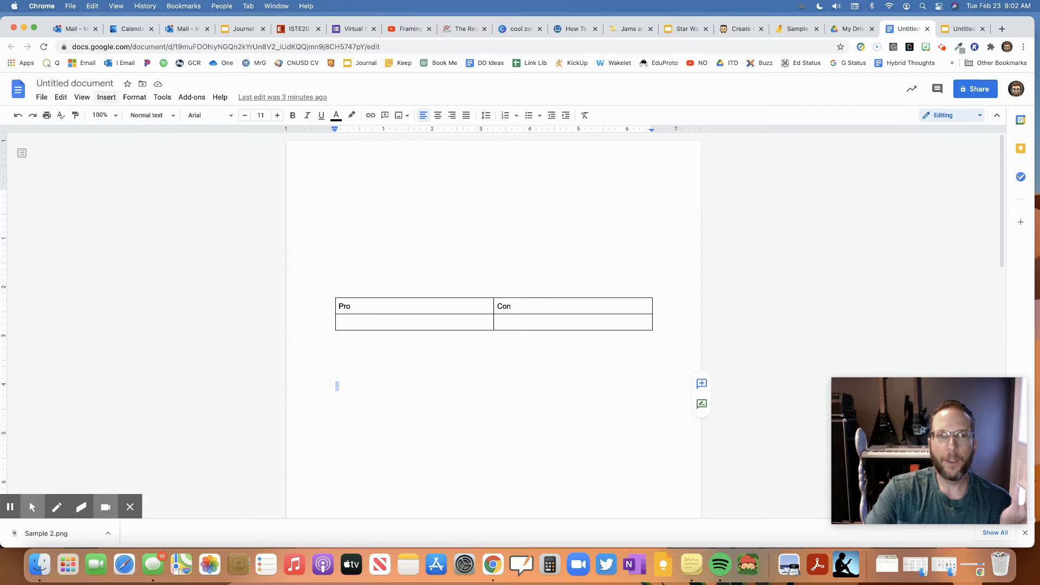
click(107, 100)
mouse_move(160, 152)
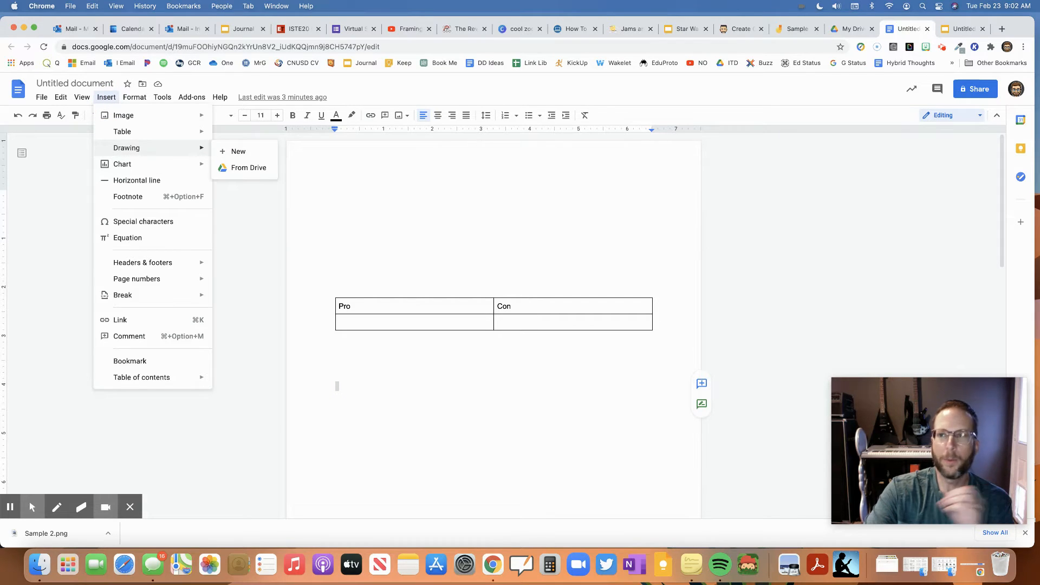
click(416, 219)
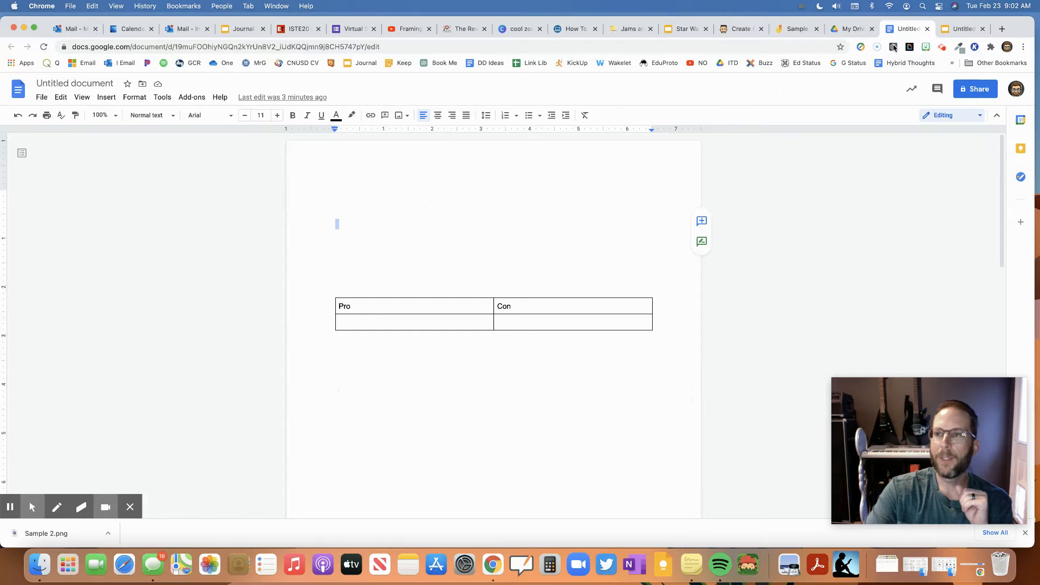
- Return to the Sample jam in Jamboard and add a blank frame between frame 3 and the Civil War map frame
click(794, 28)
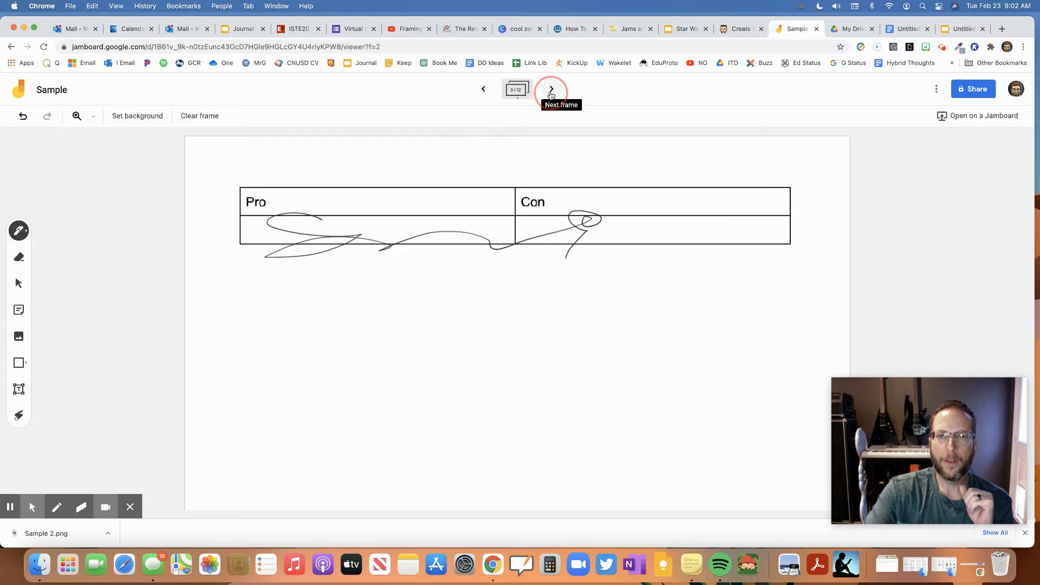
click(552, 89)
click(552, 89)
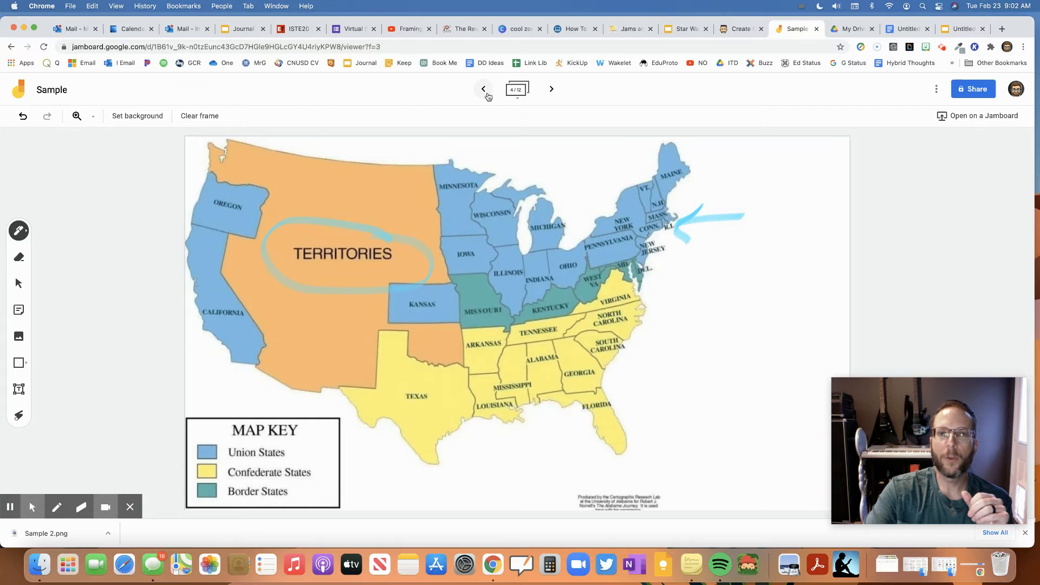
click(517, 89)
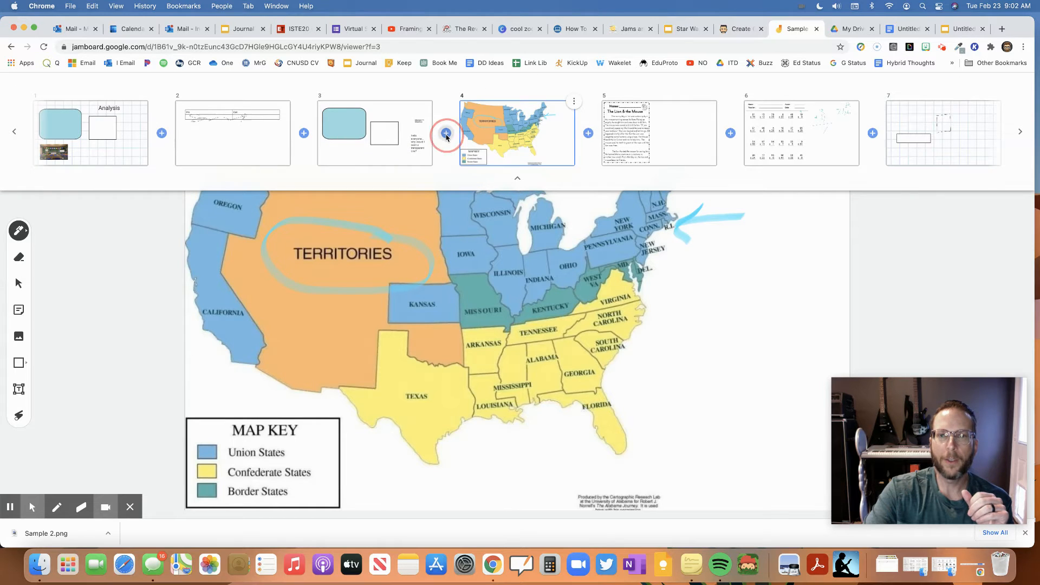
click(408, 145)
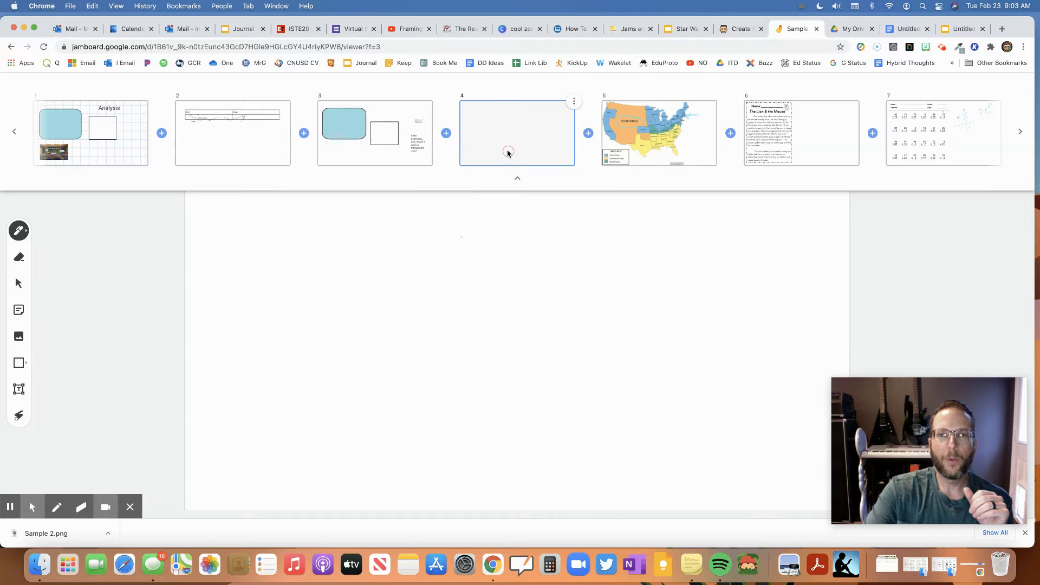
click(517, 178)
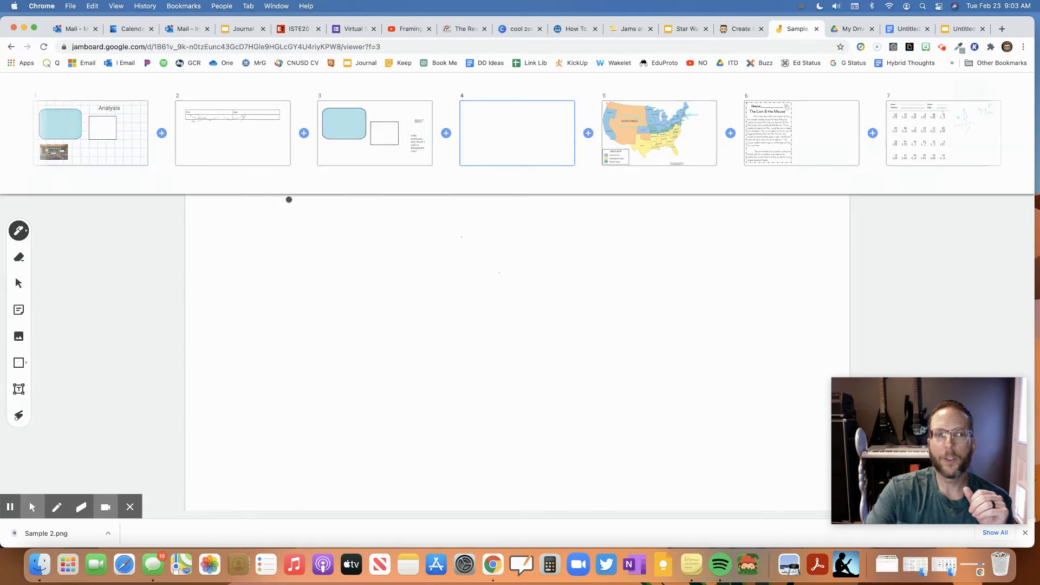
- Draw a large unfilled, nearly square box with a black outline on the left half of the blank frame
click(21, 365)
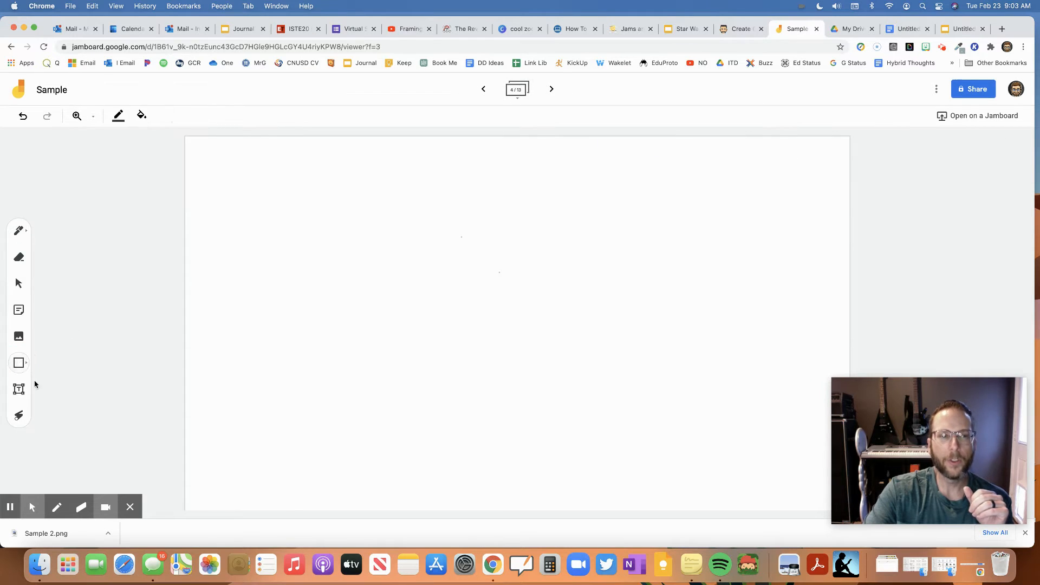
drag(234, 225, 472, 442)
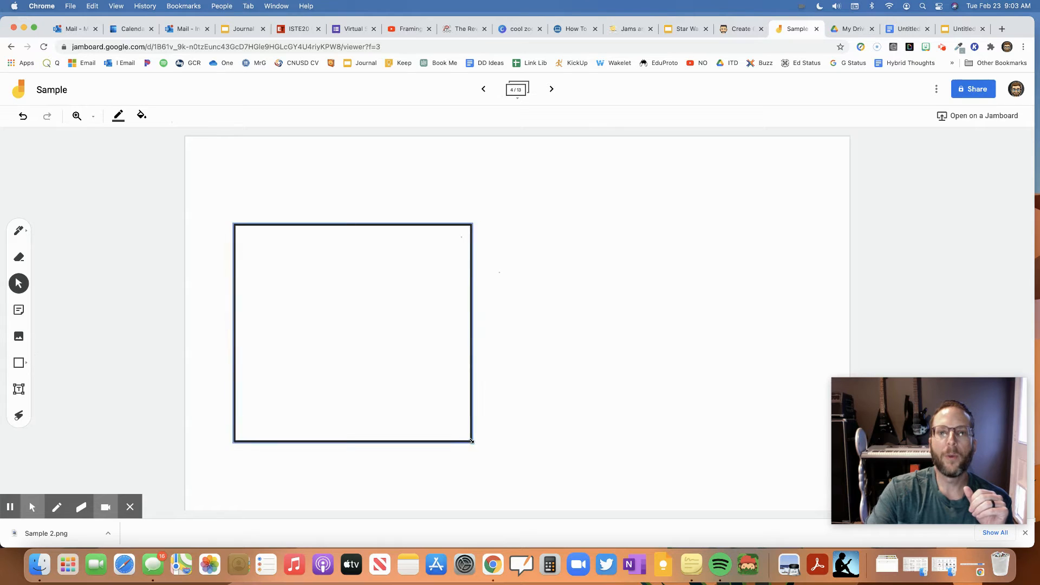
click(597, 255)
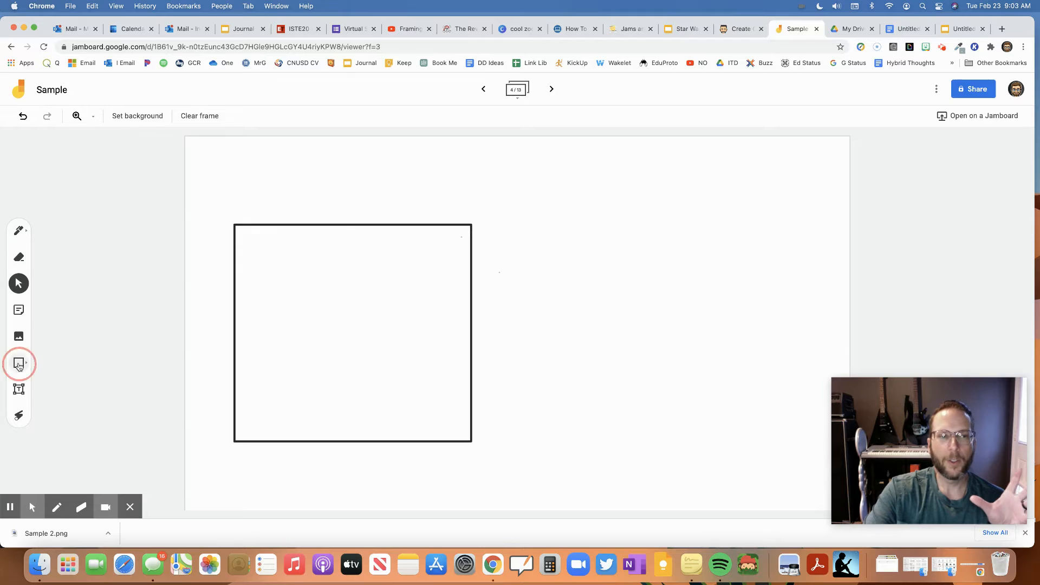
- Draw a second large rectangle with a light green fill on the right half of the frame
click(19, 365)
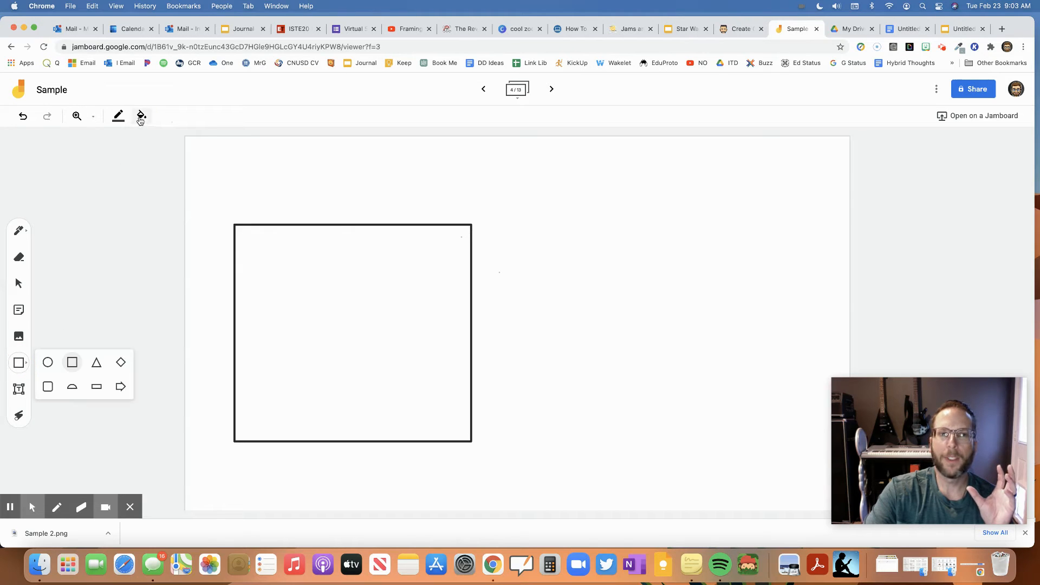
click(142, 114)
click(192, 139)
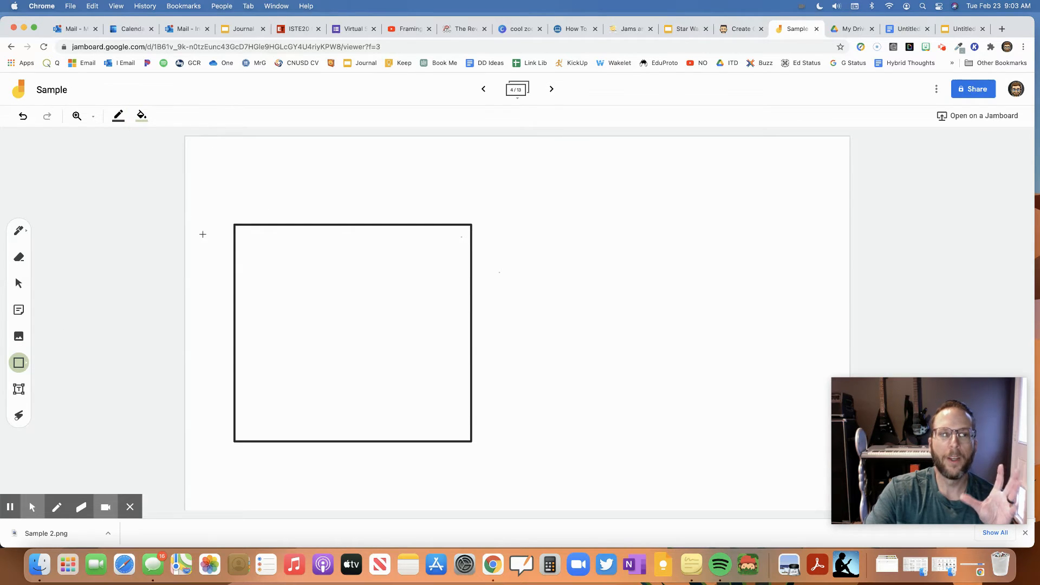
drag(554, 235, 805, 426)
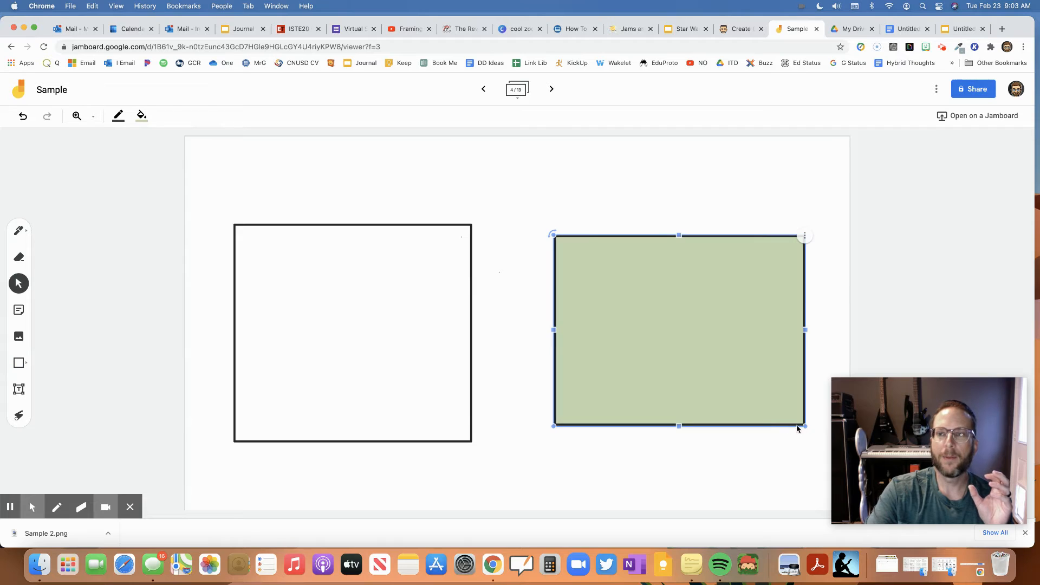
click(562, 198)
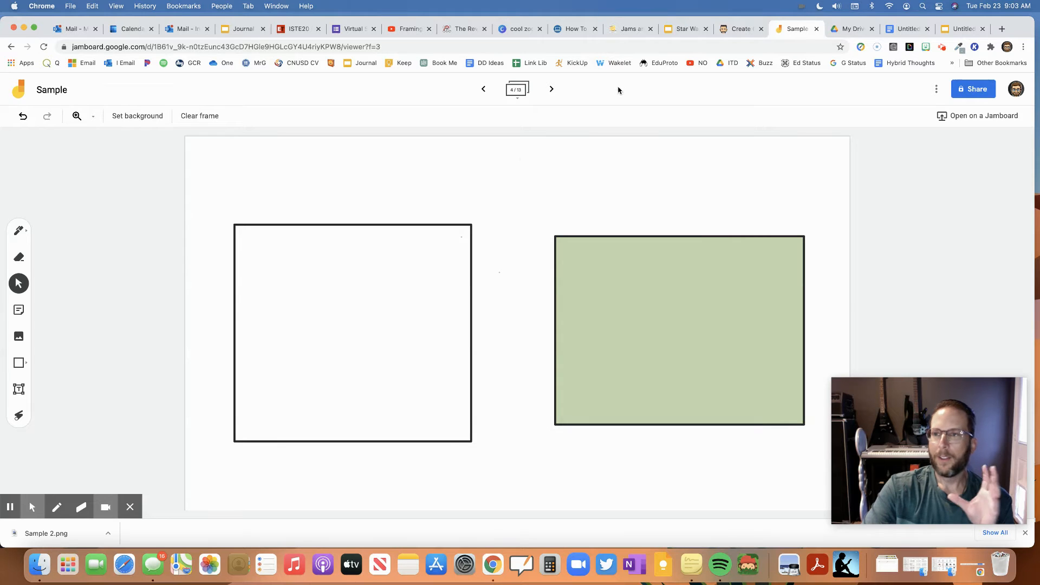
- Look at the Pro/Con table in Google Docs and the Friday slide of the Star Wars Day Challenge presentation as template examples
click(908, 30)
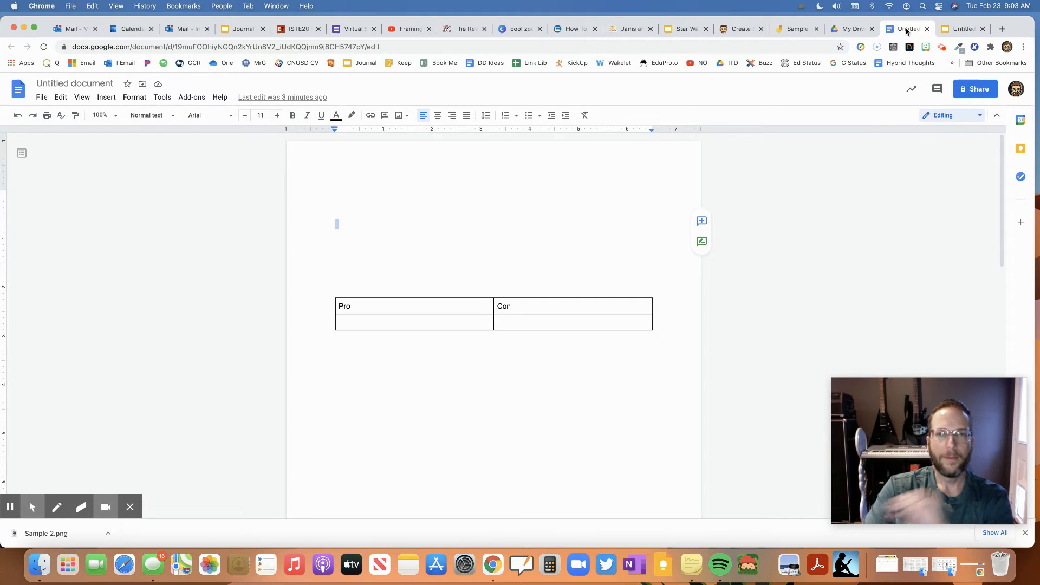
click(794, 30)
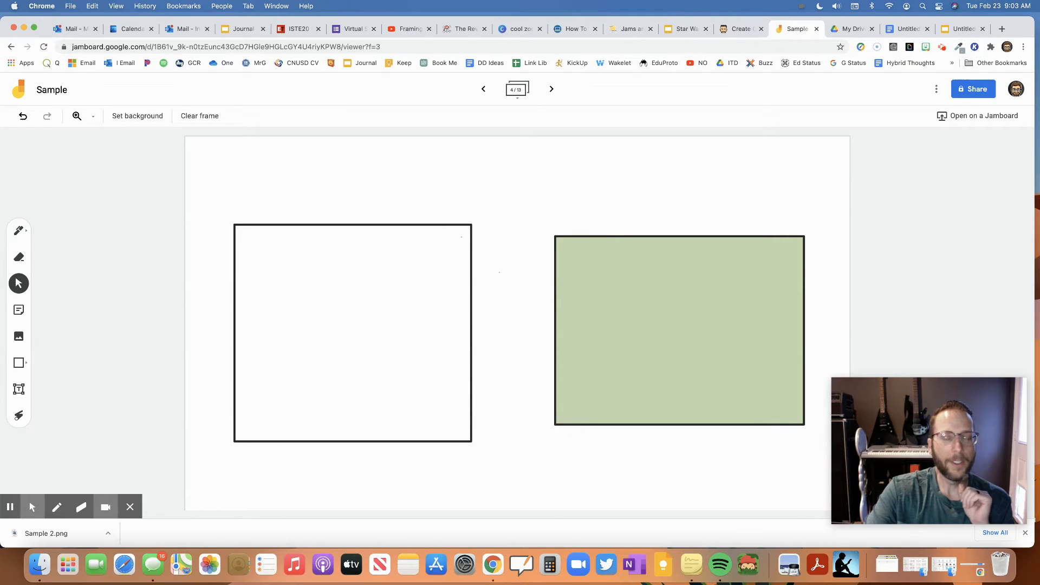
click(677, 28)
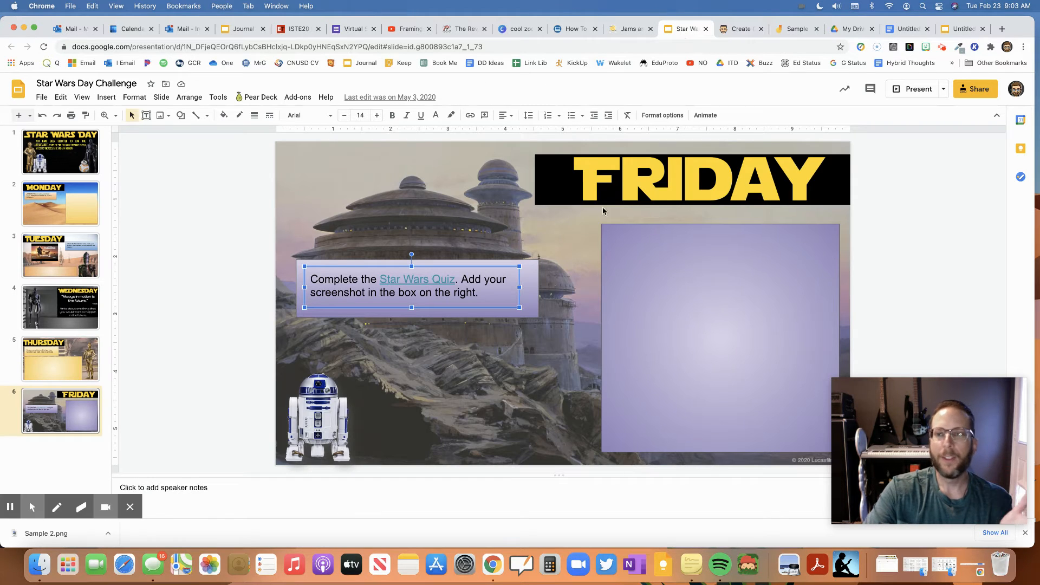
click(523, 215)
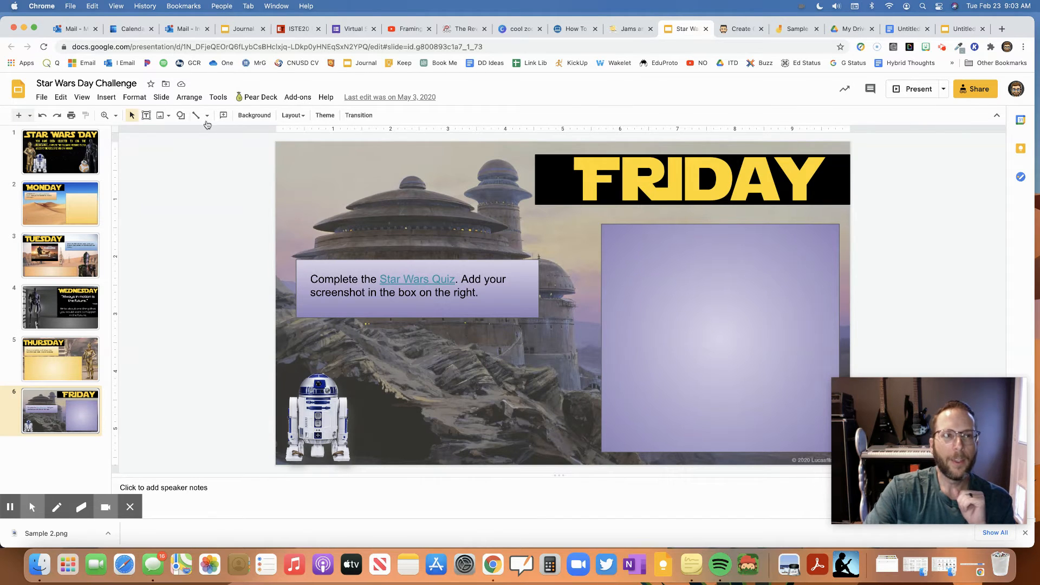
- Return to the Sample jam in Jamboard, add a blank frame directly after frame 3, and open it
click(799, 33)
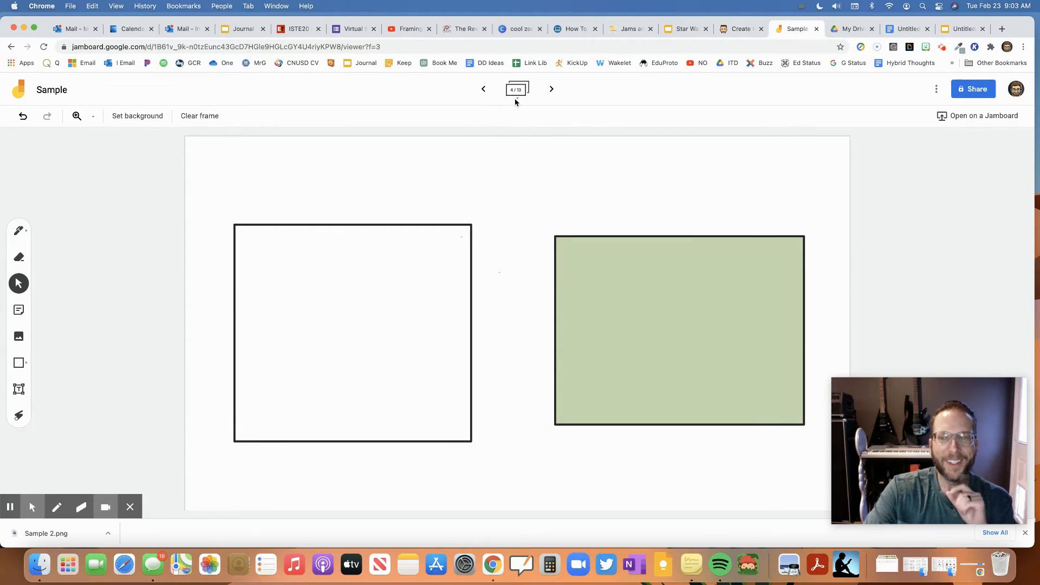
click(483, 89)
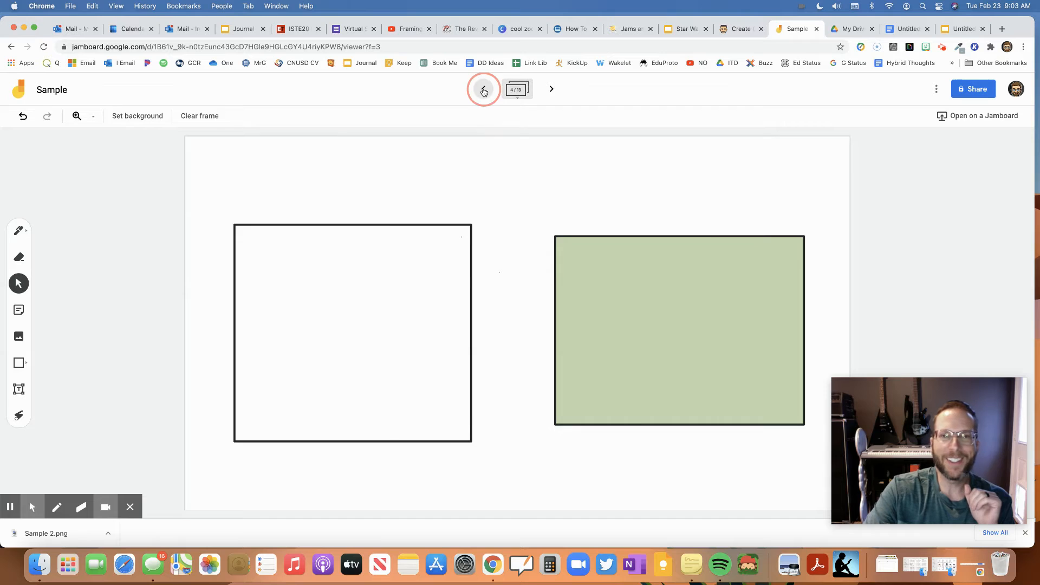
click(483, 89)
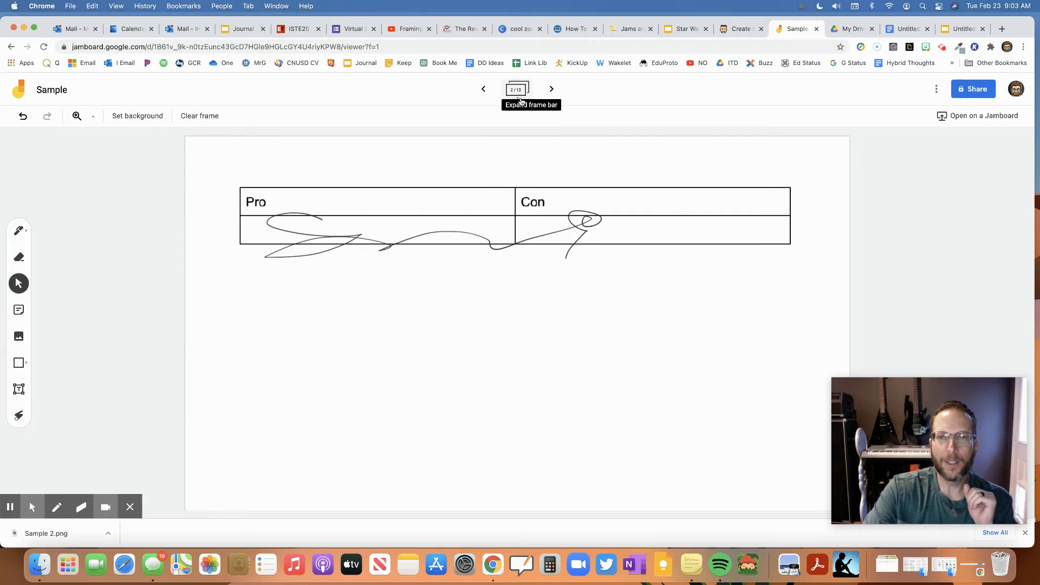
click(517, 89)
click(484, 134)
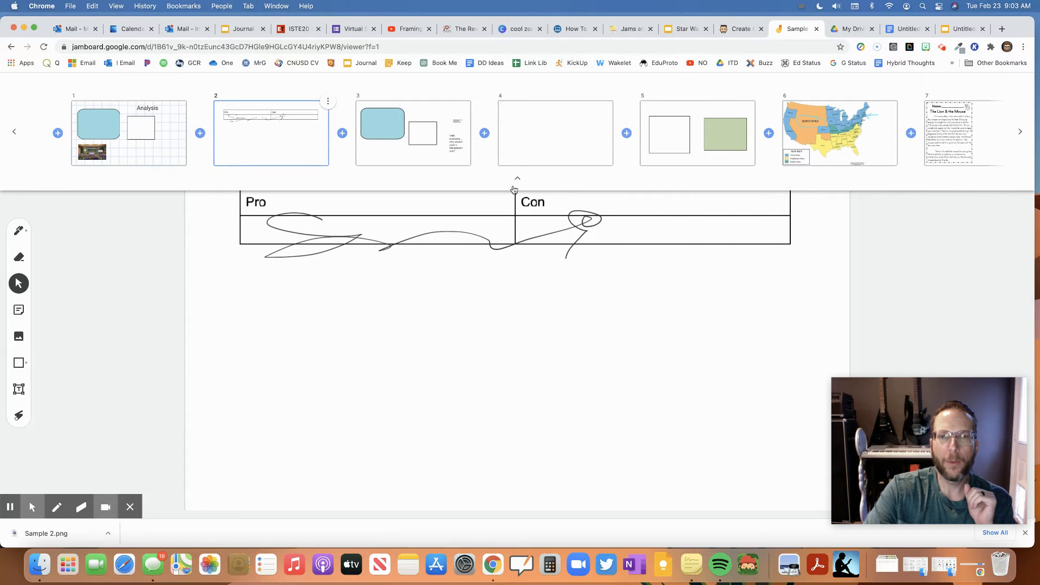
click(516, 183)
click(516, 91)
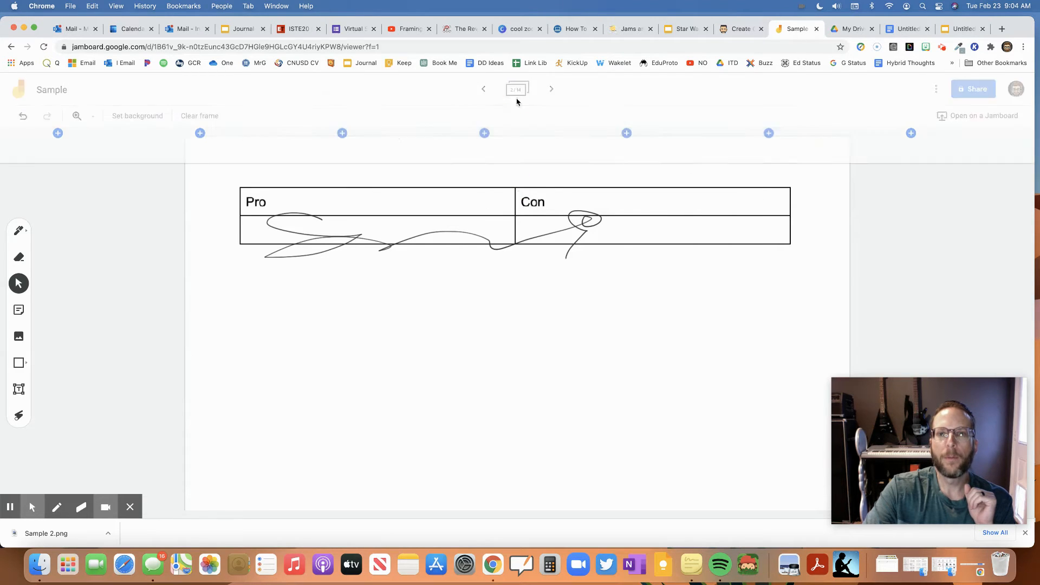
click(550, 141)
click(517, 179)
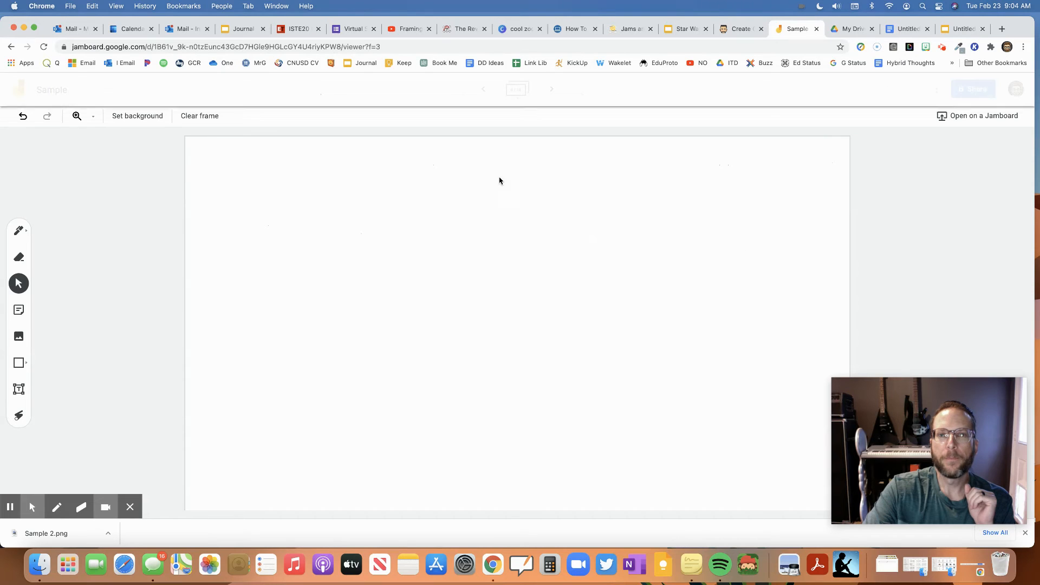
- Set the blank frame's background to the image Untitled presentation (1).jpg uploaded from Downloads
click(144, 124)
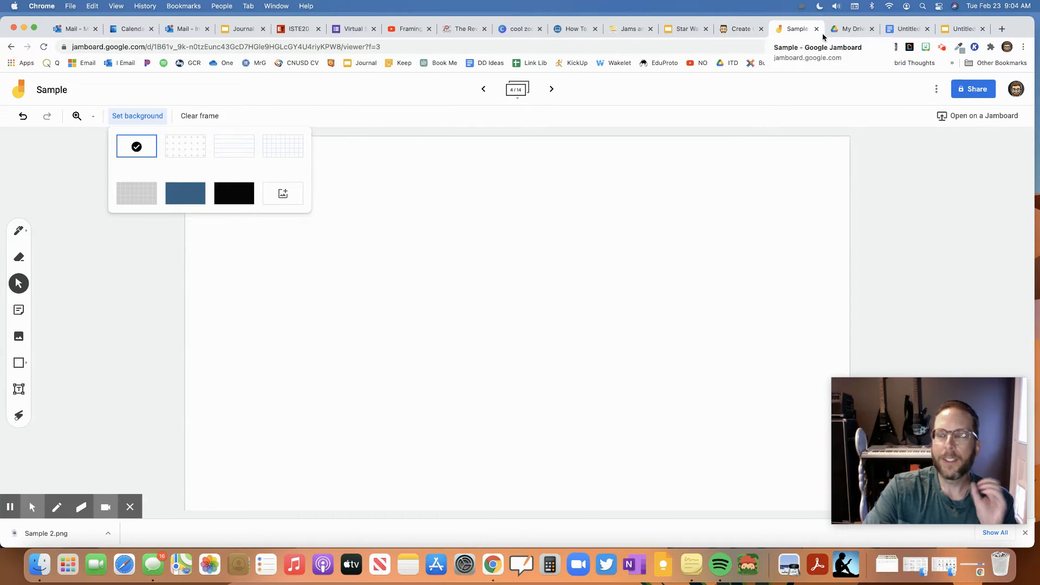
click(283, 195)
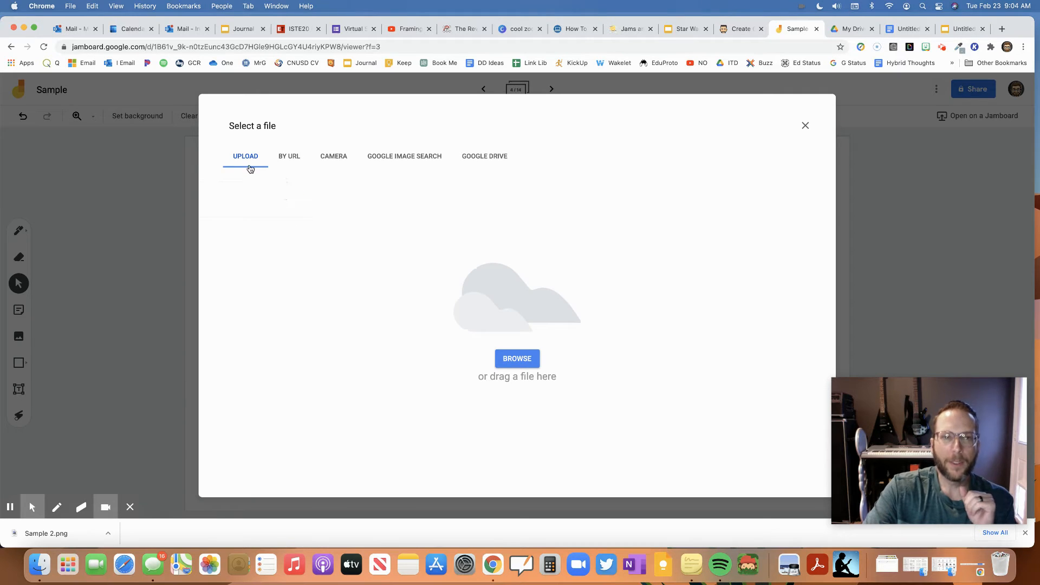
click(517, 360)
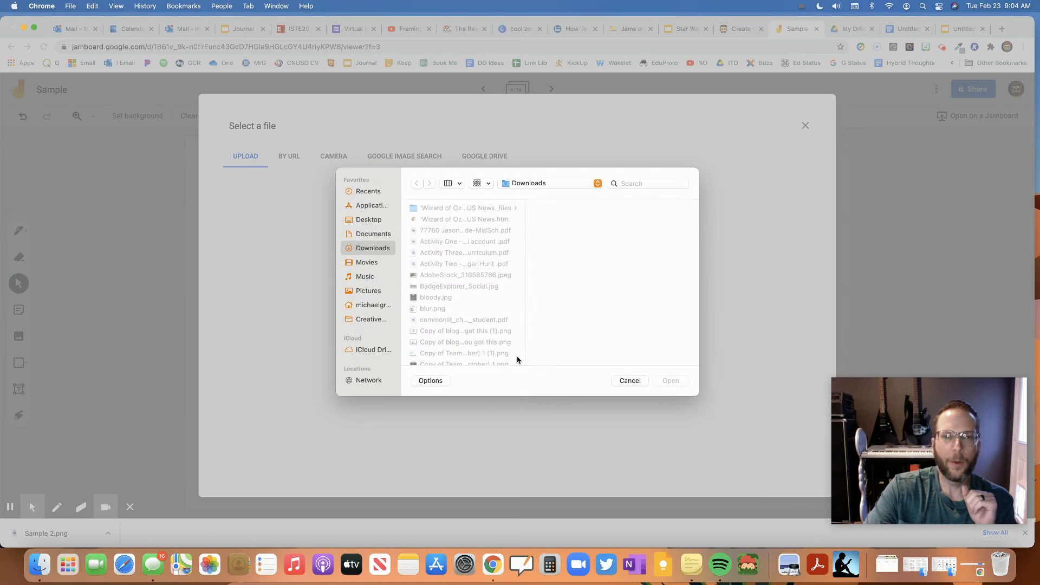
scroll(487, 342, down, 5)
scroll(488, 342, down, 10)
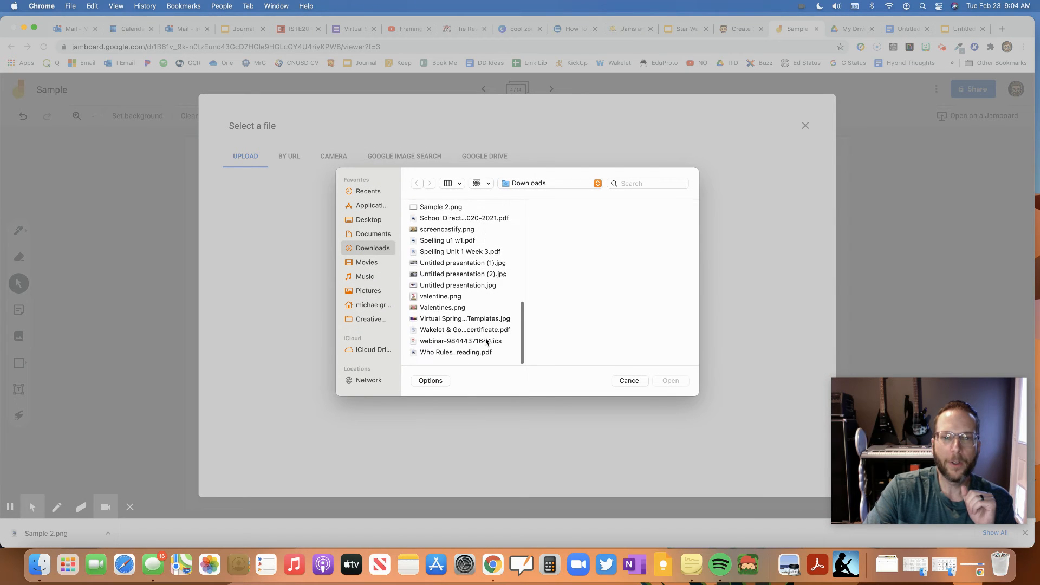
click(470, 266)
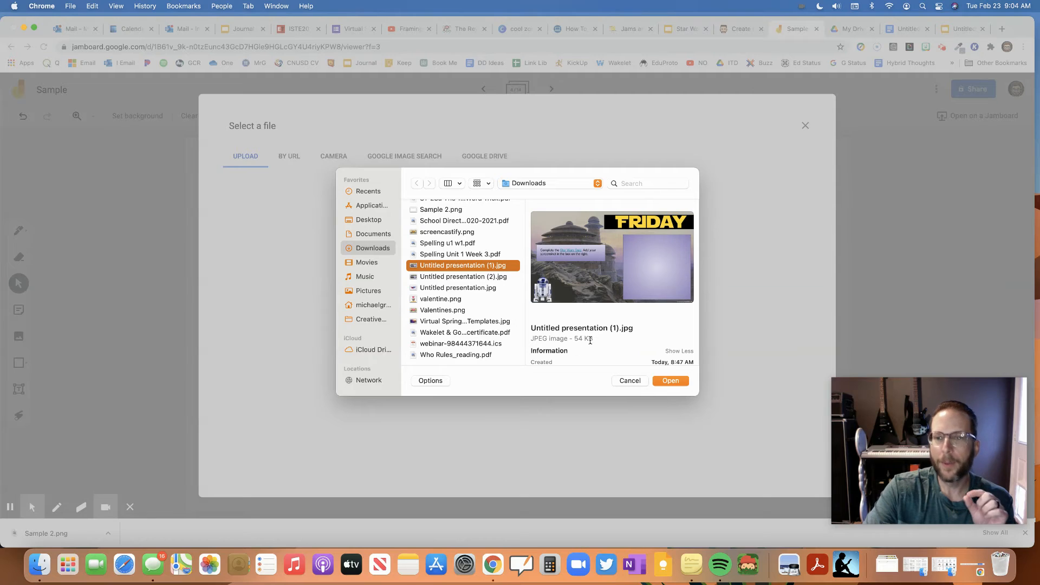
click(471, 278)
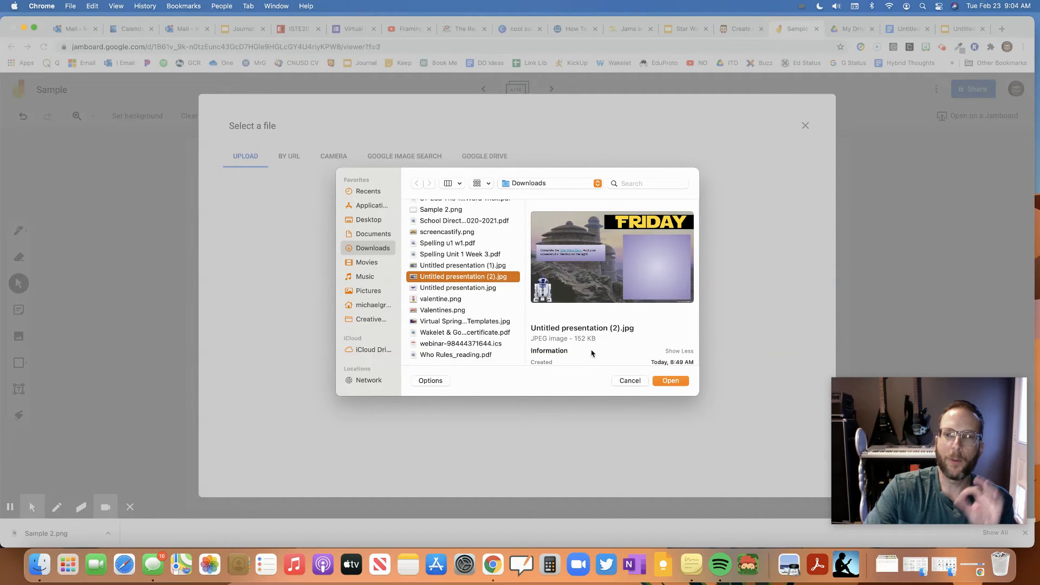
click(480, 267)
click(677, 383)
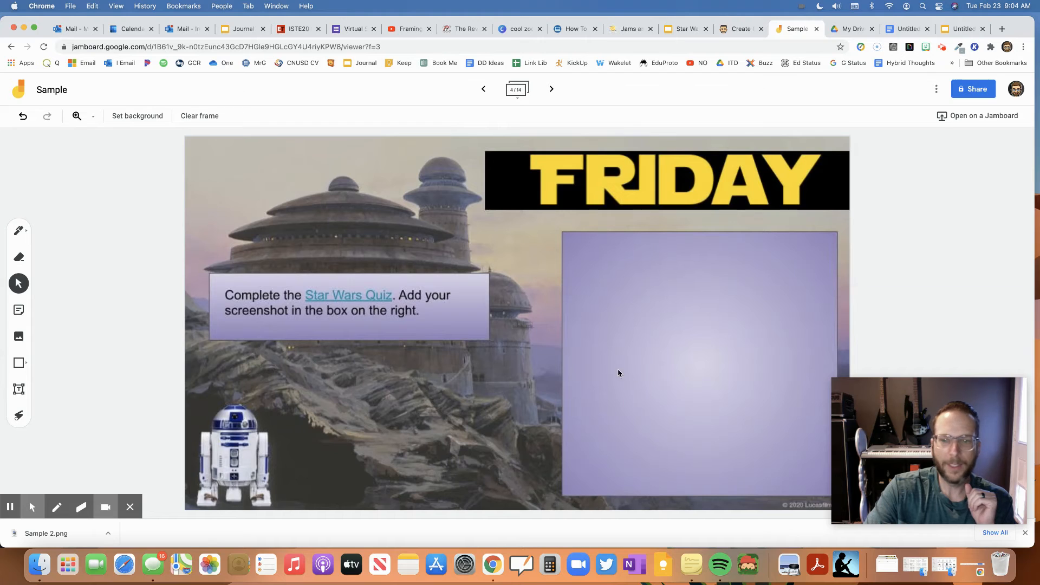
- Replace the frame's background with Untitled presentation (2).jpg from Downloads and try selecting the quiz text and purple box in it
click(138, 118)
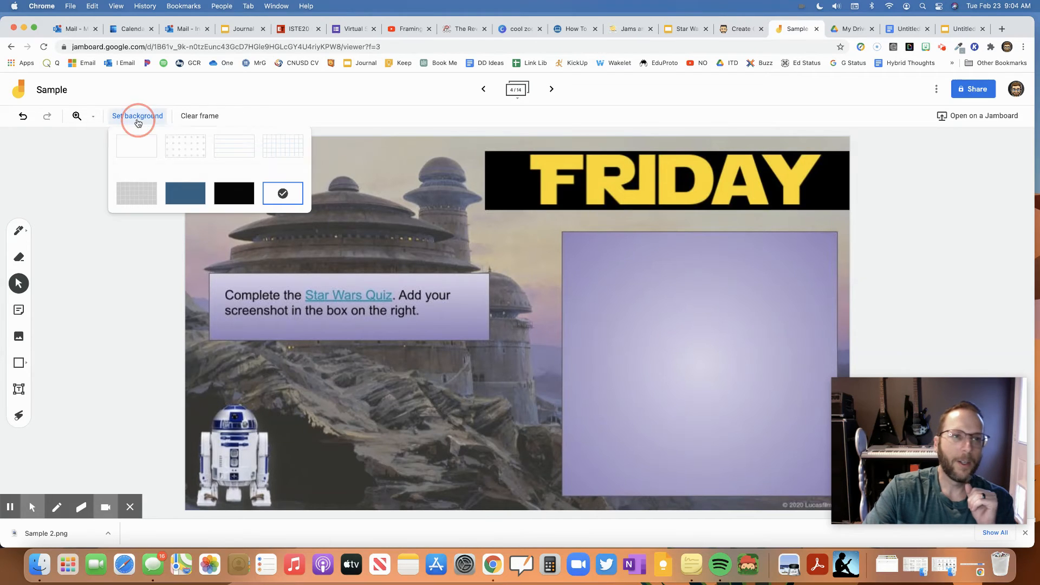
click(283, 195)
click(508, 358)
scroll(483, 307, down, 5)
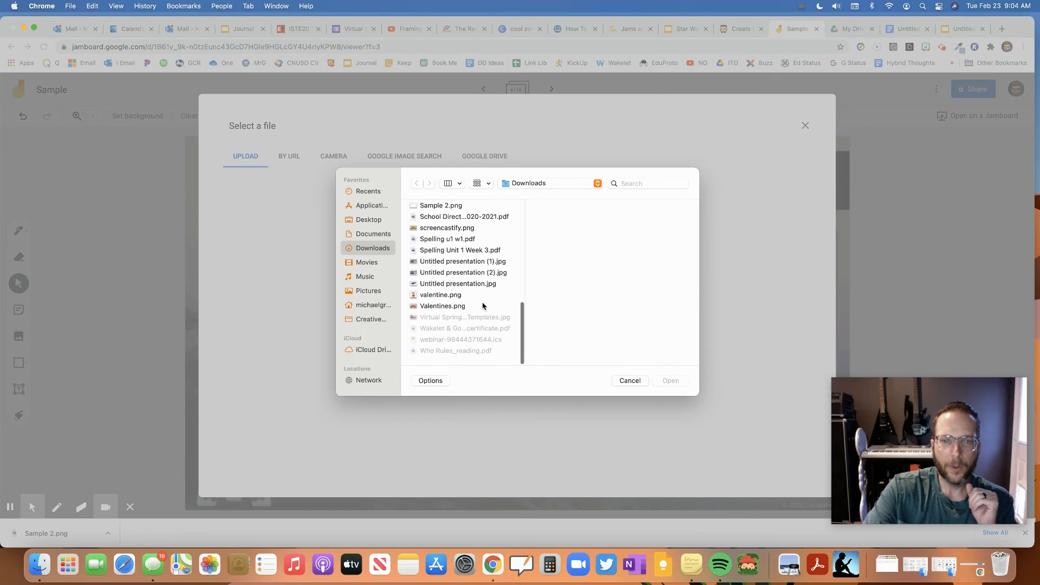
click(477, 276)
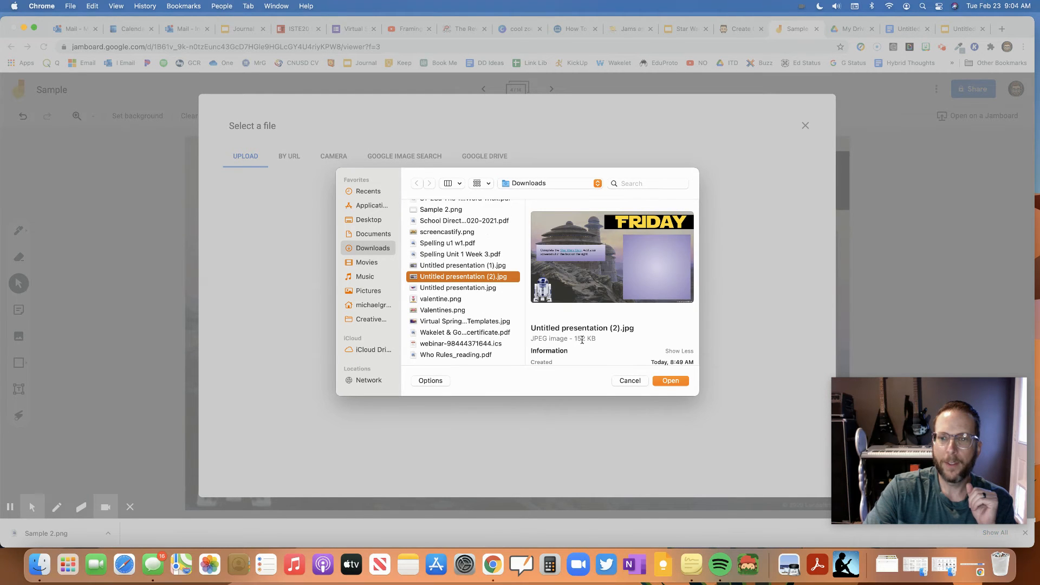
click(670, 382)
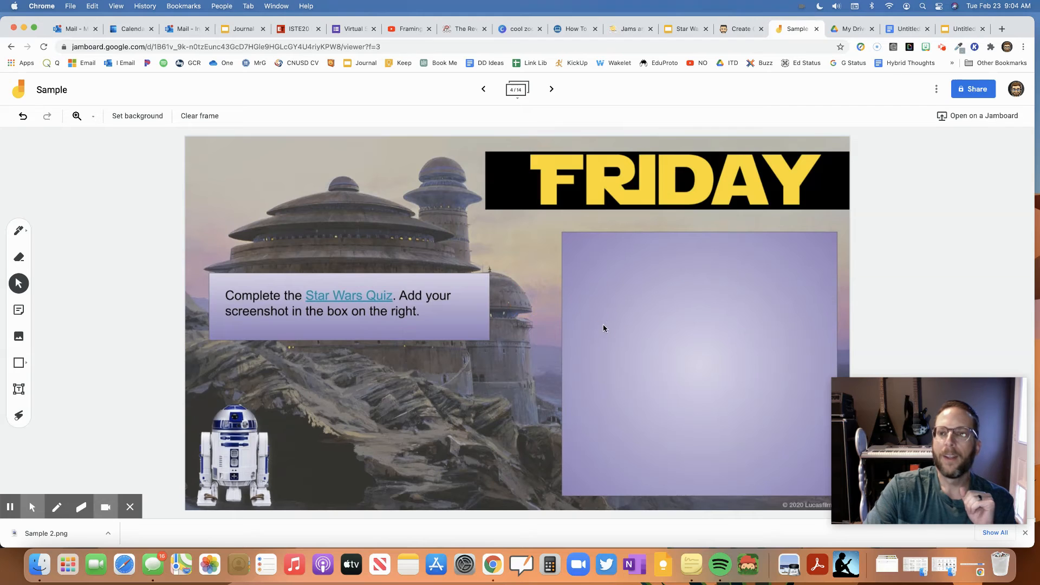
click(416, 312)
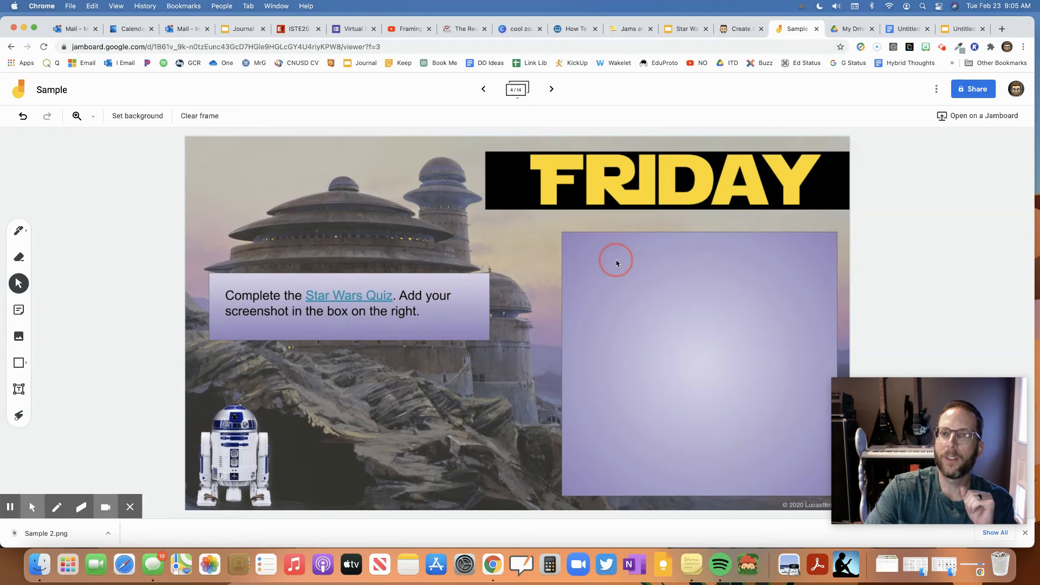
click(567, 309)
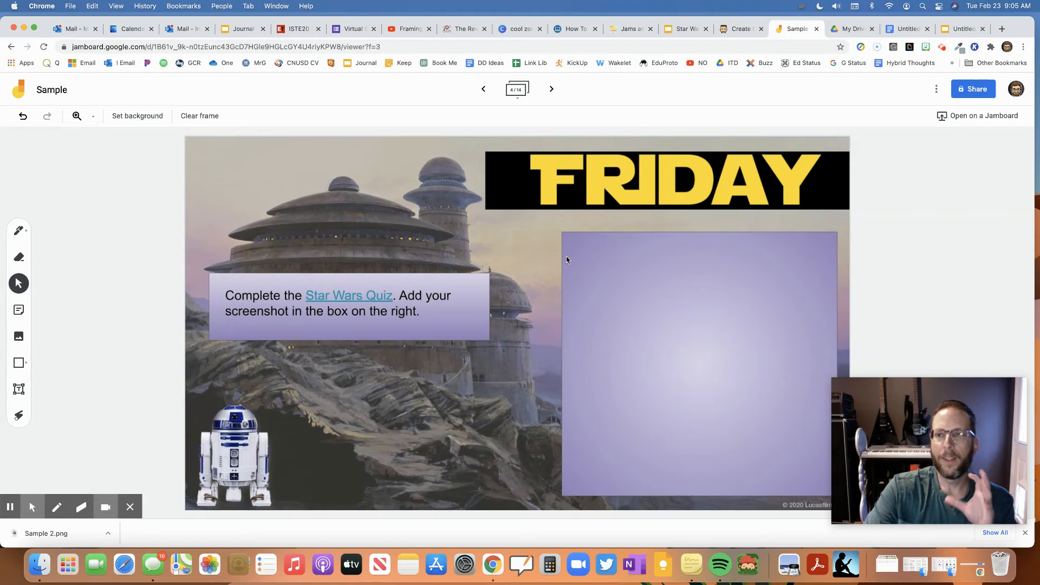
- Switch to the Star Wars Day Challenge presentation in Google Slides
click(684, 30)
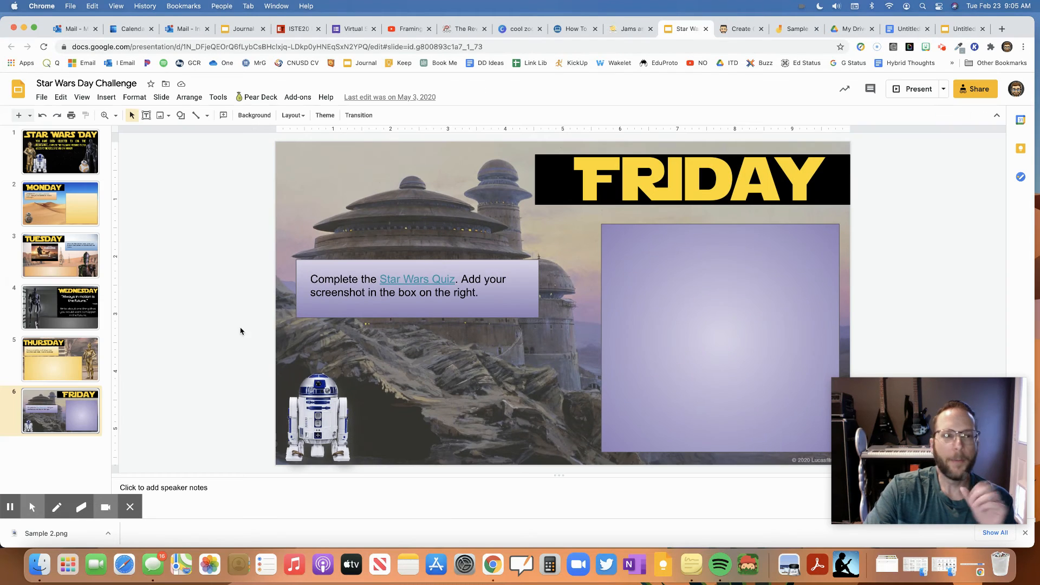